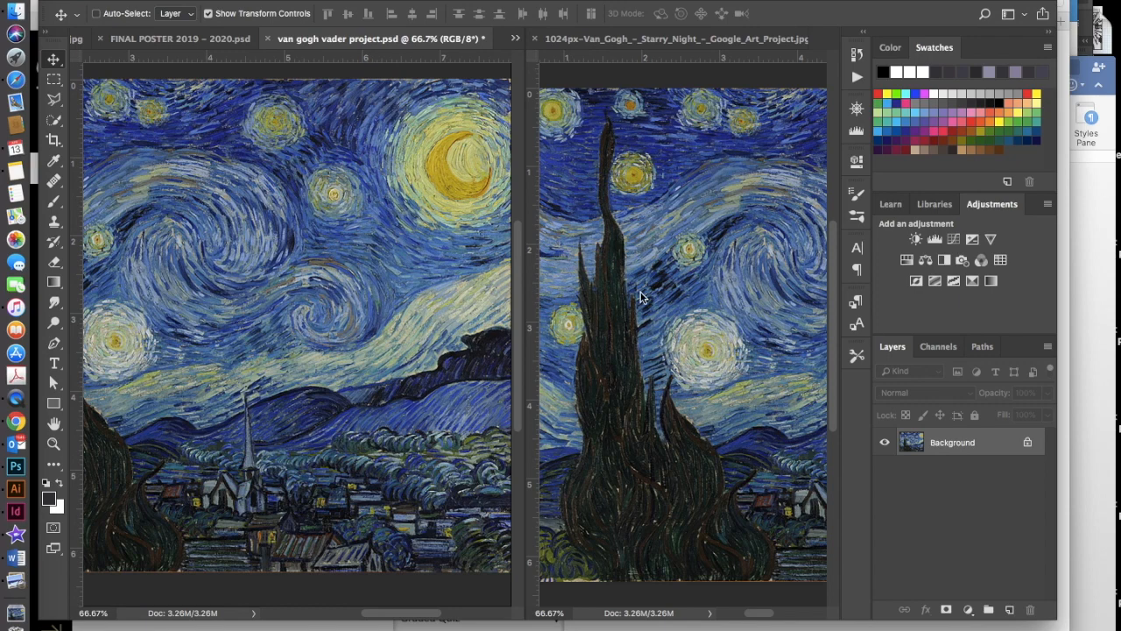
Arrange the open Starry Night documents side by side in a 2-up vertical layout and narrow the project's pane slightly
left_click(494, 1)
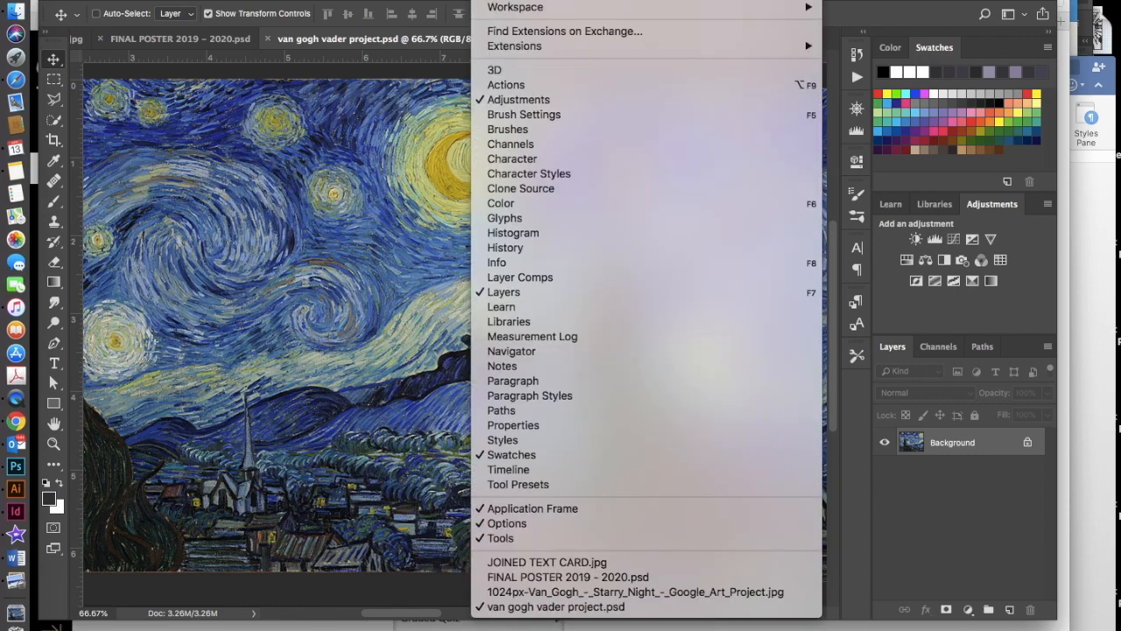
mouse_move(530, 2)
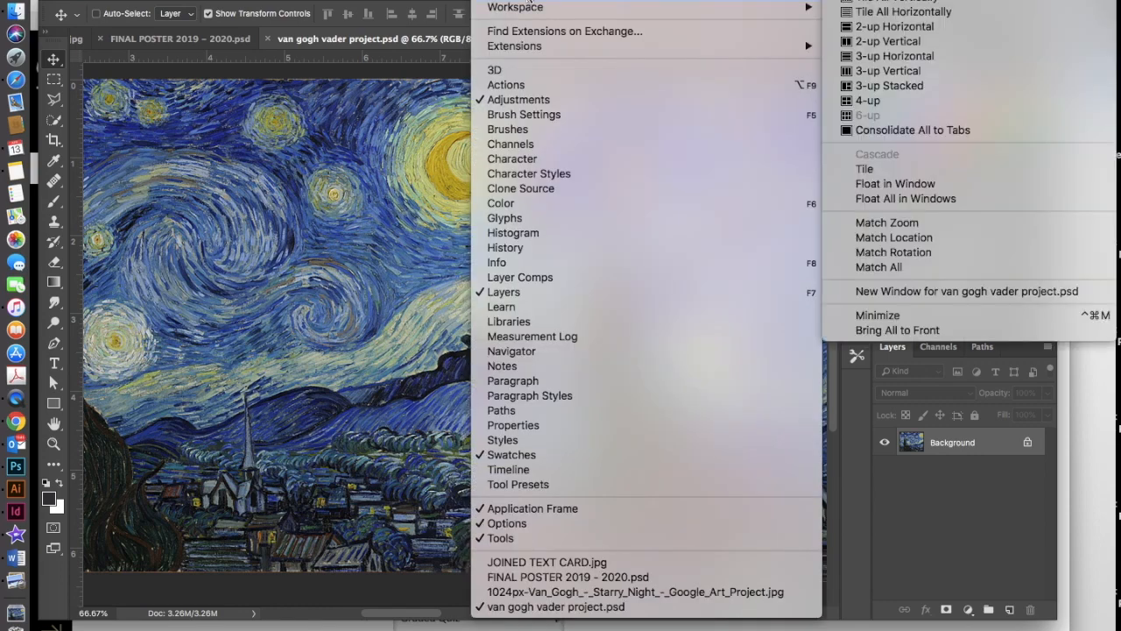
left_click(880, 42)
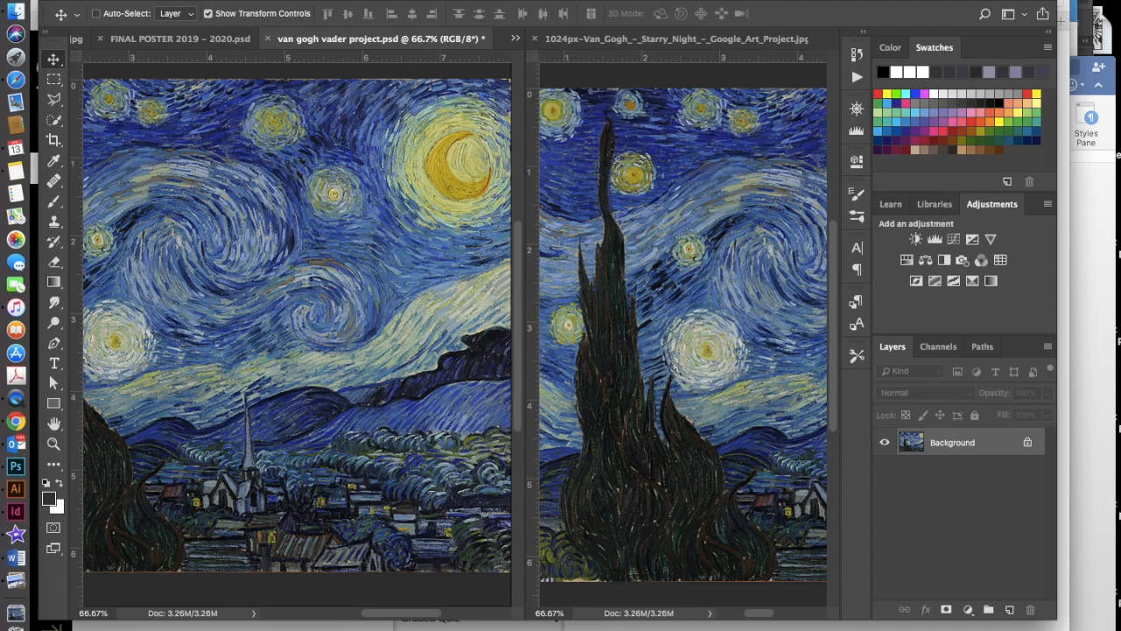
mouse_move(525, 459)
left_mouse_down()
mouse_move(457, 459)
mouse_move(566, 465)
mouse_move(401, 476)
mouse_move(421, 466)
mouse_move(517, 478)
left_mouse_up()
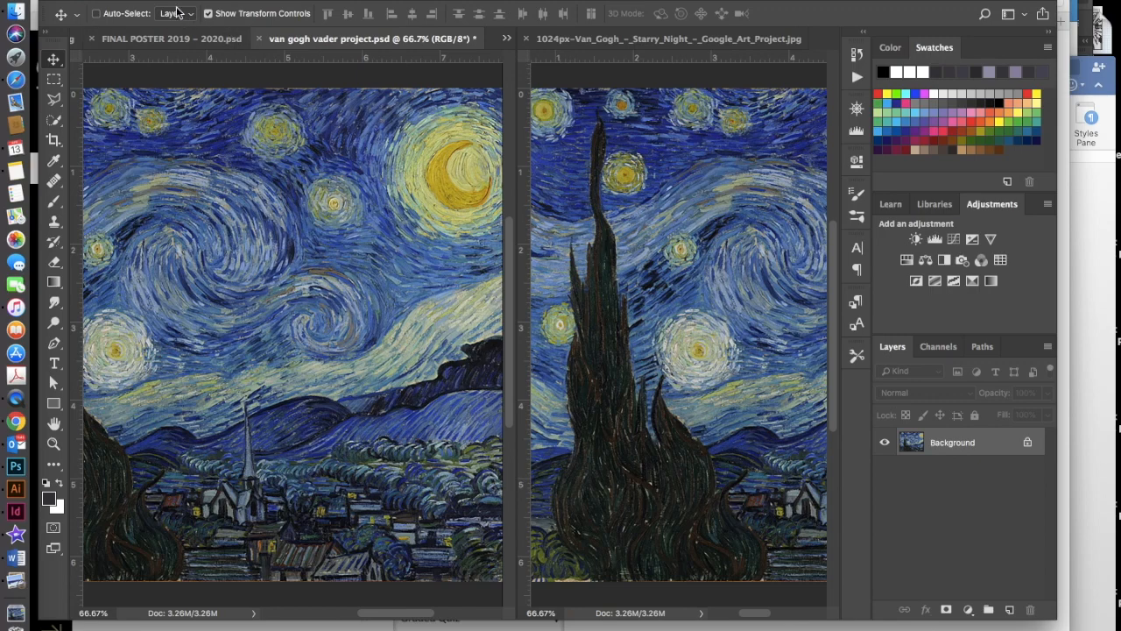
Find the "darth vadar" image on this Mac and place it embedded in the van gogh vader project with default Camera Raw settings
left_click(138, 0)
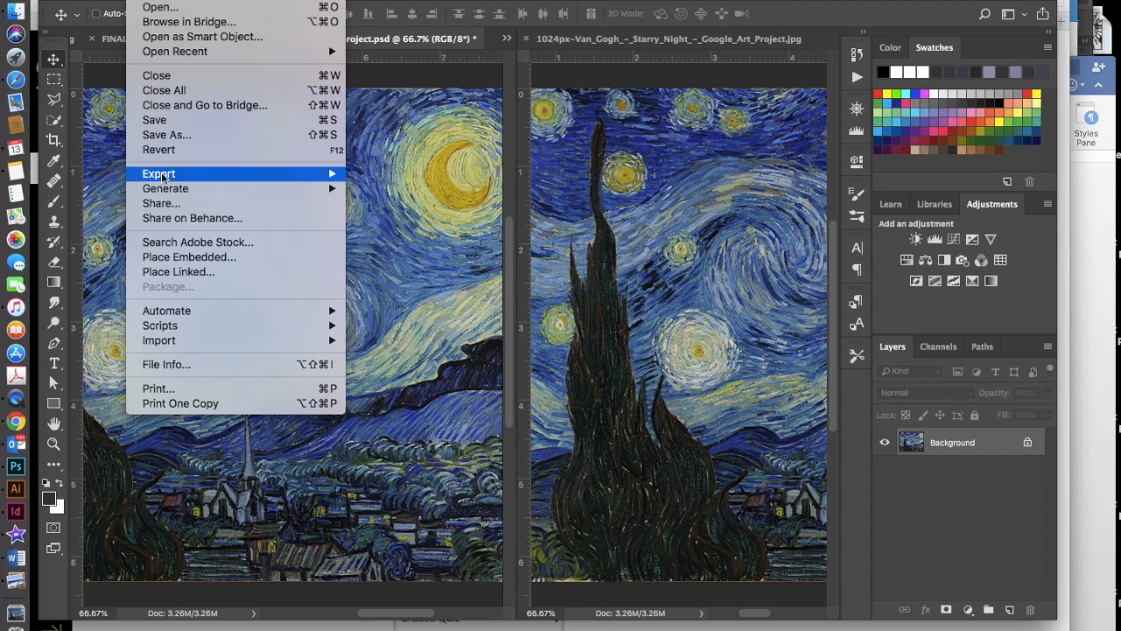
left_click(173, 259)
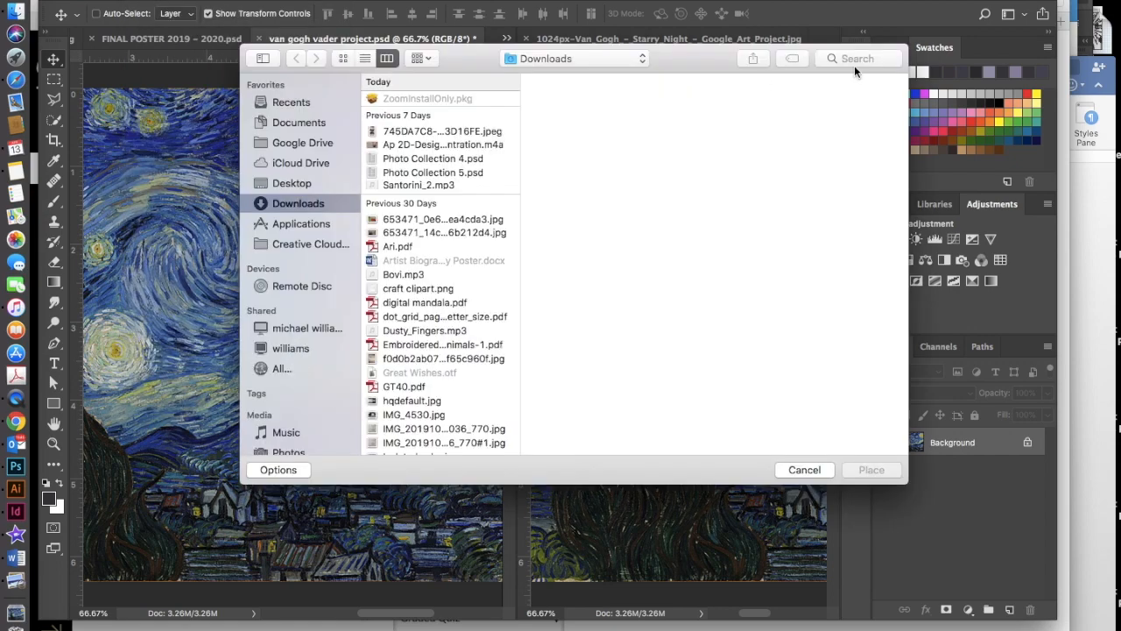
left_click(849, 59)
type("darth ")
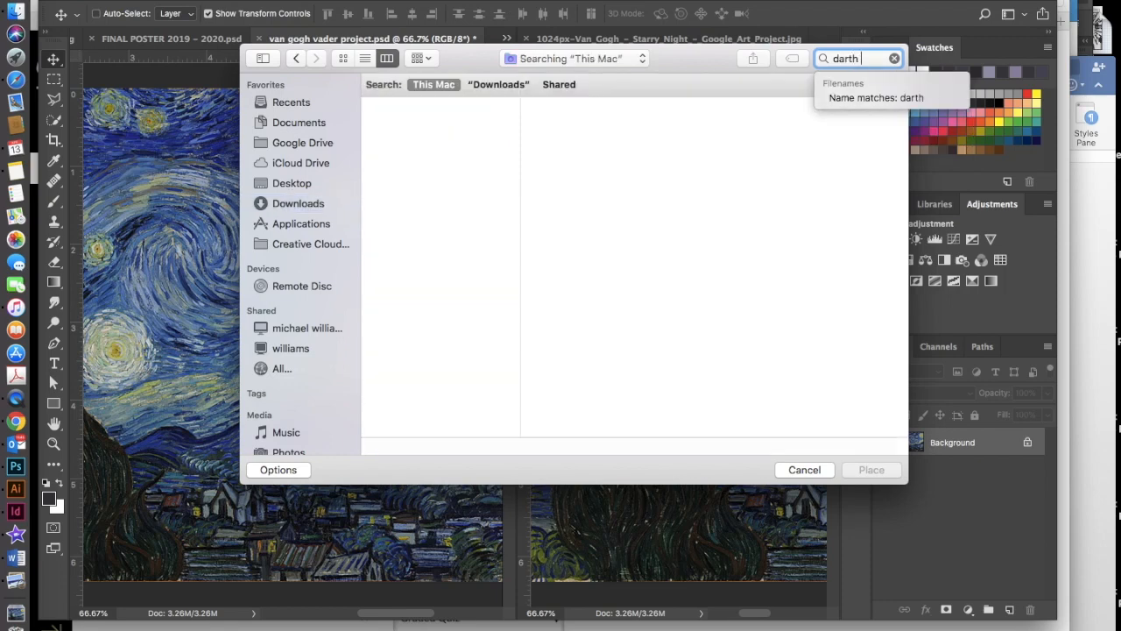
type("vadar")
key("Return")
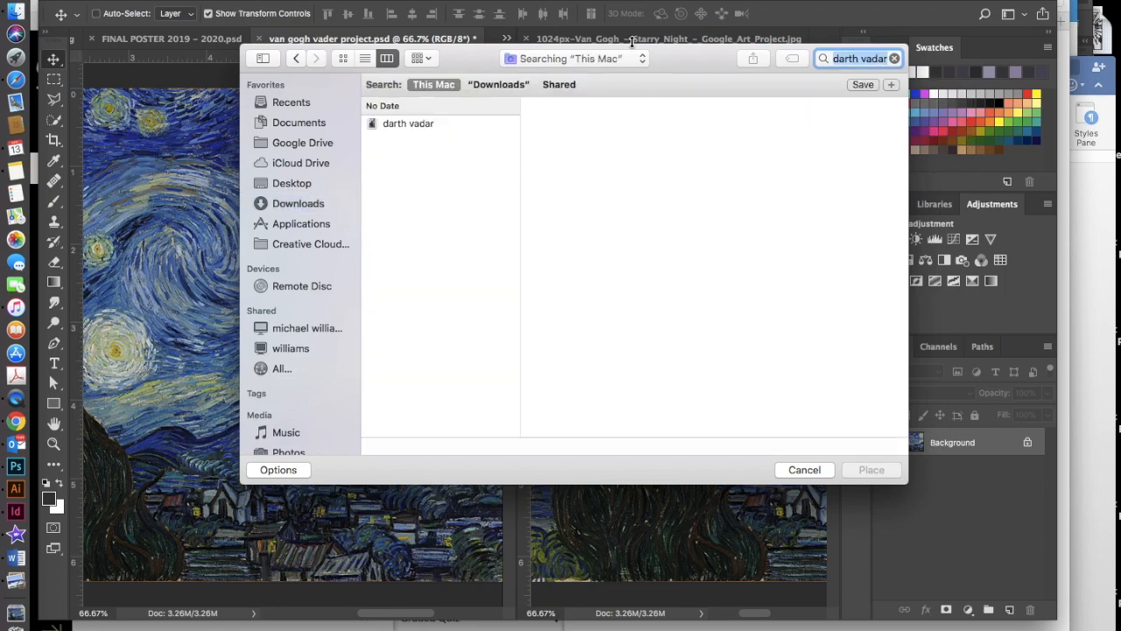
left_click(455, 124)
left_click(876, 469)
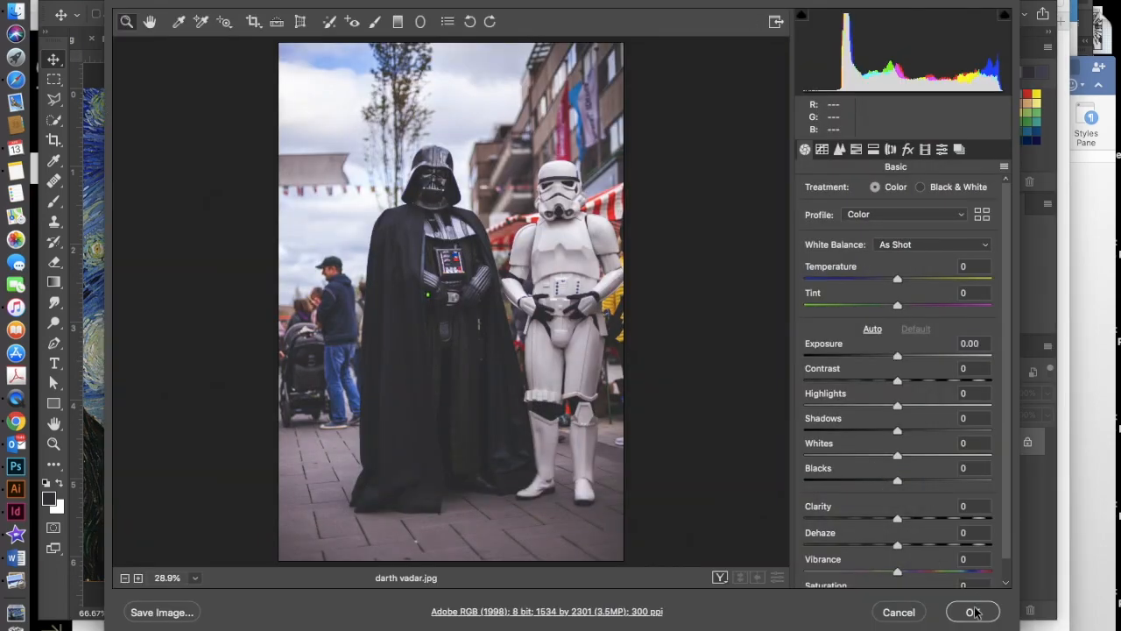
left_click(975, 612)
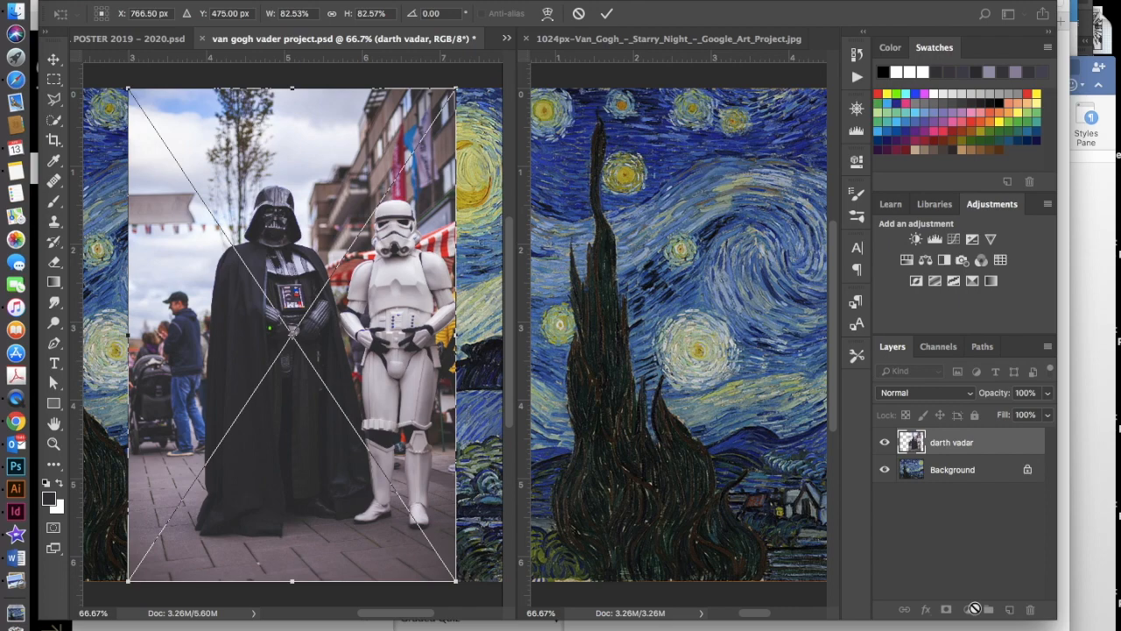
key("Return")
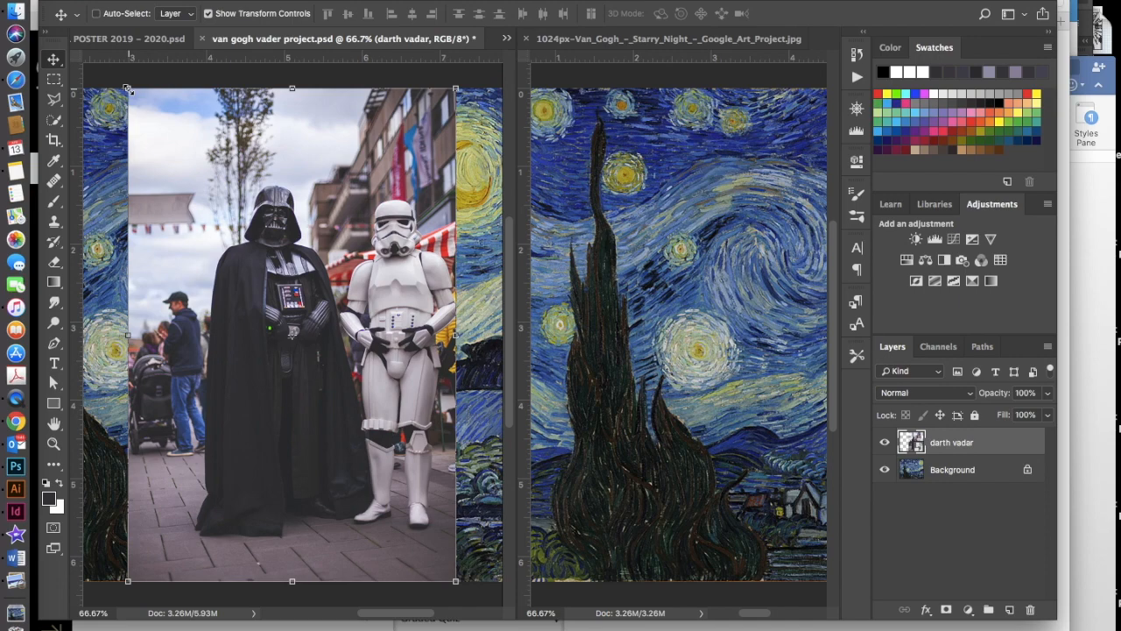
Scale the darth vadar photo down to about 48.6% and move it up to the middle of the painting
left_click_drag(128, 89, 265, 290)
key("Return")
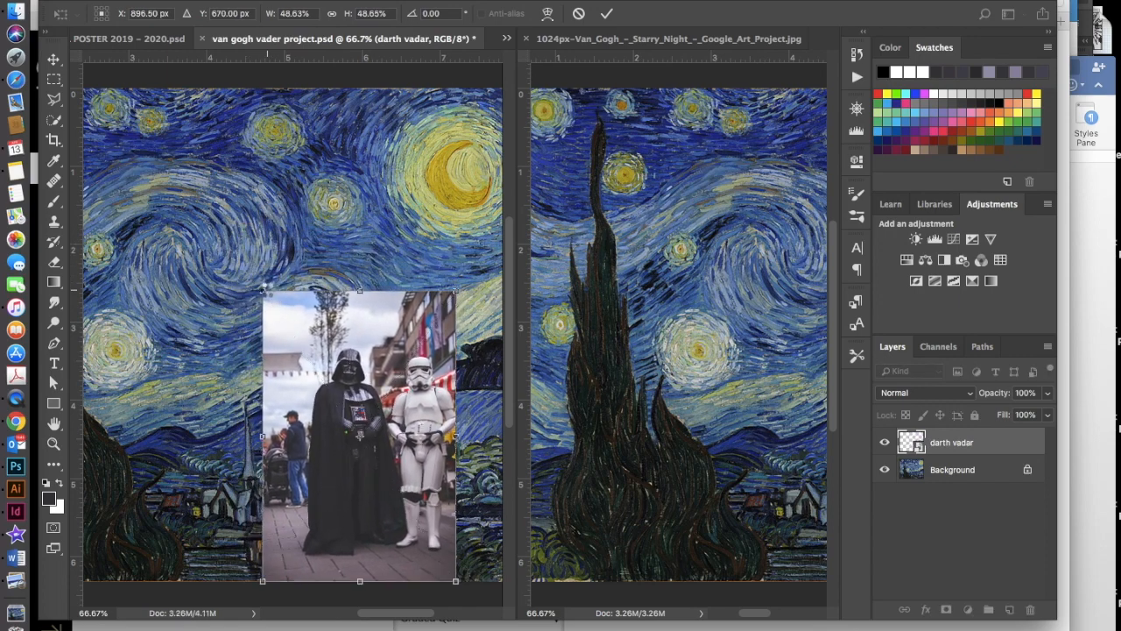
left_click_drag(347, 365, 347, 233)
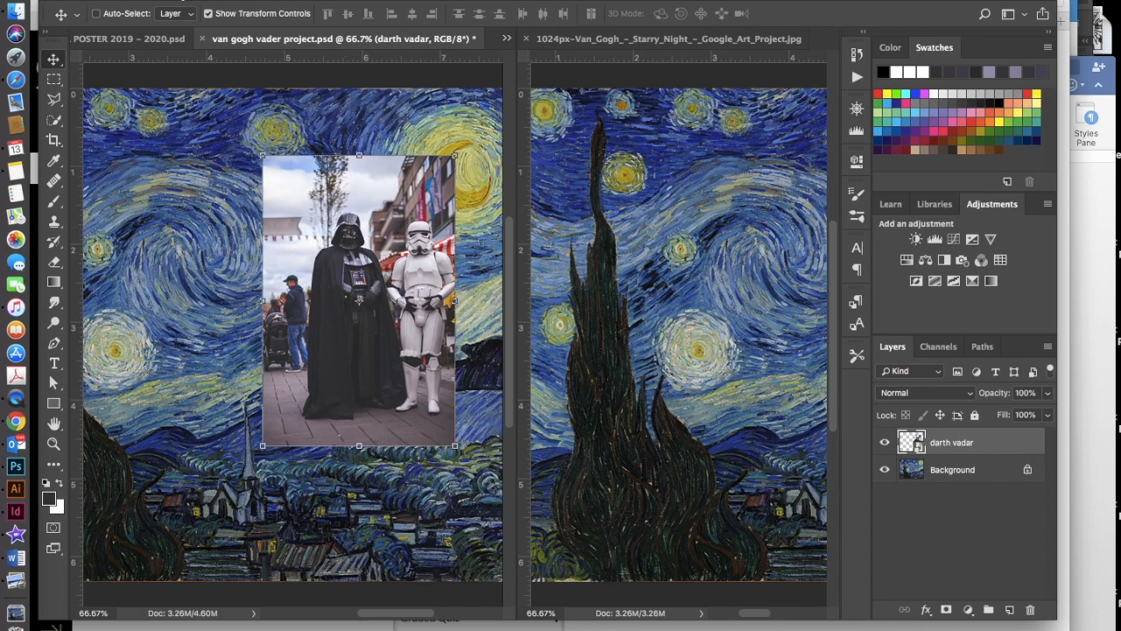
Flip the darth vadar photo horizontally, tilt it slightly counterclockwise, and shift it a little toward the swirls
left_click(183, 1)
mouse_move(208, 324)
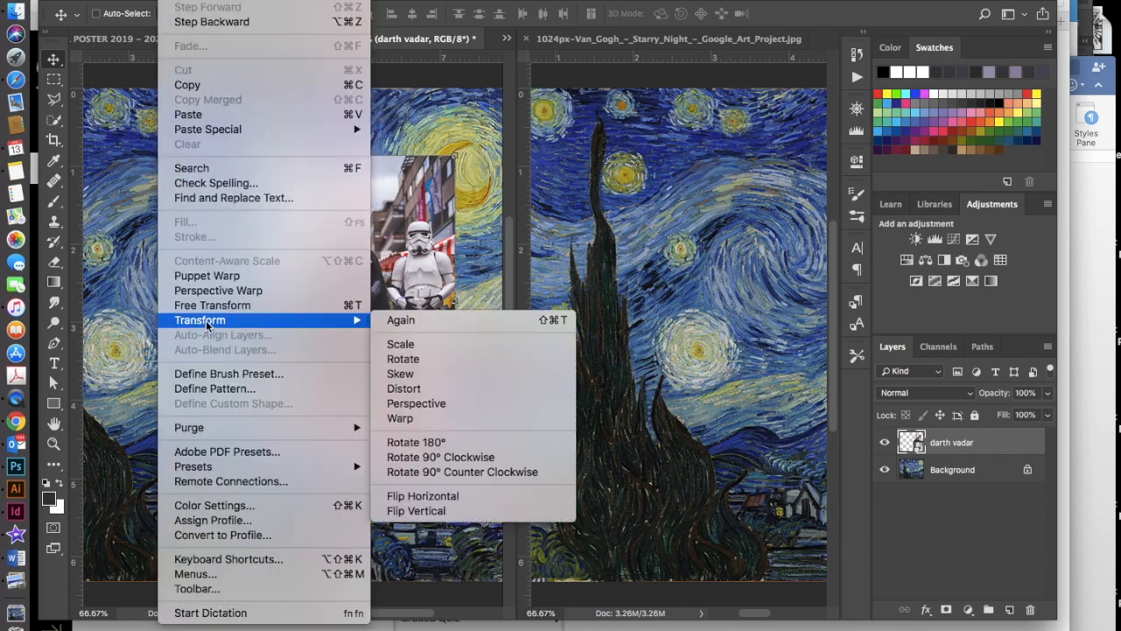
left_click(445, 498)
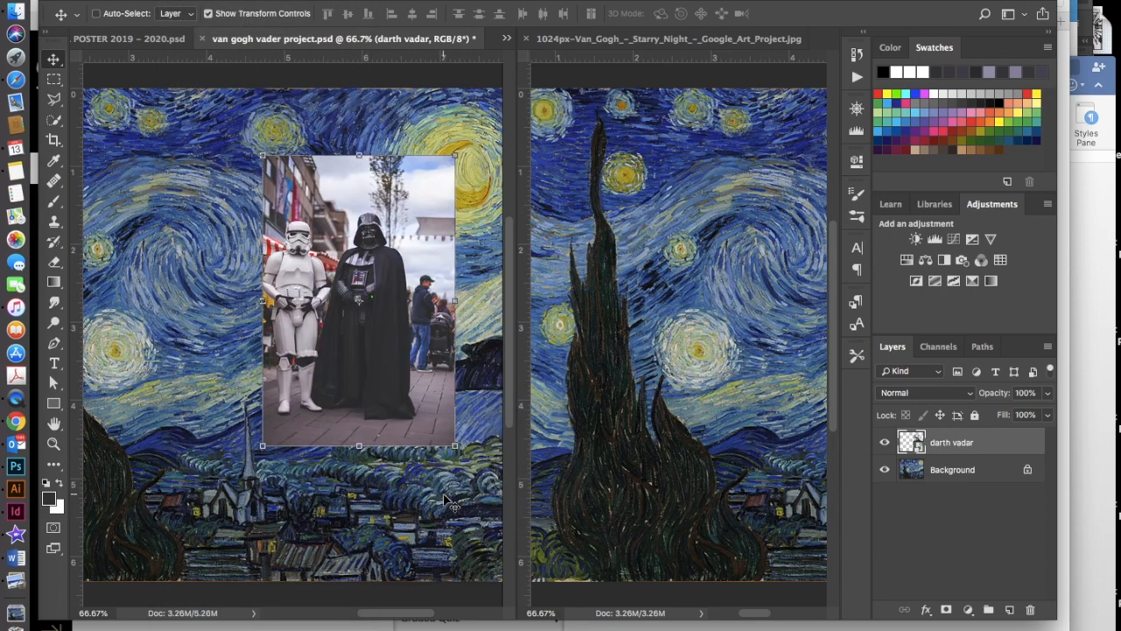
left_click_drag(469, 140, 444, 140)
left_click_drag(395, 284, 378, 296)
key("Return")
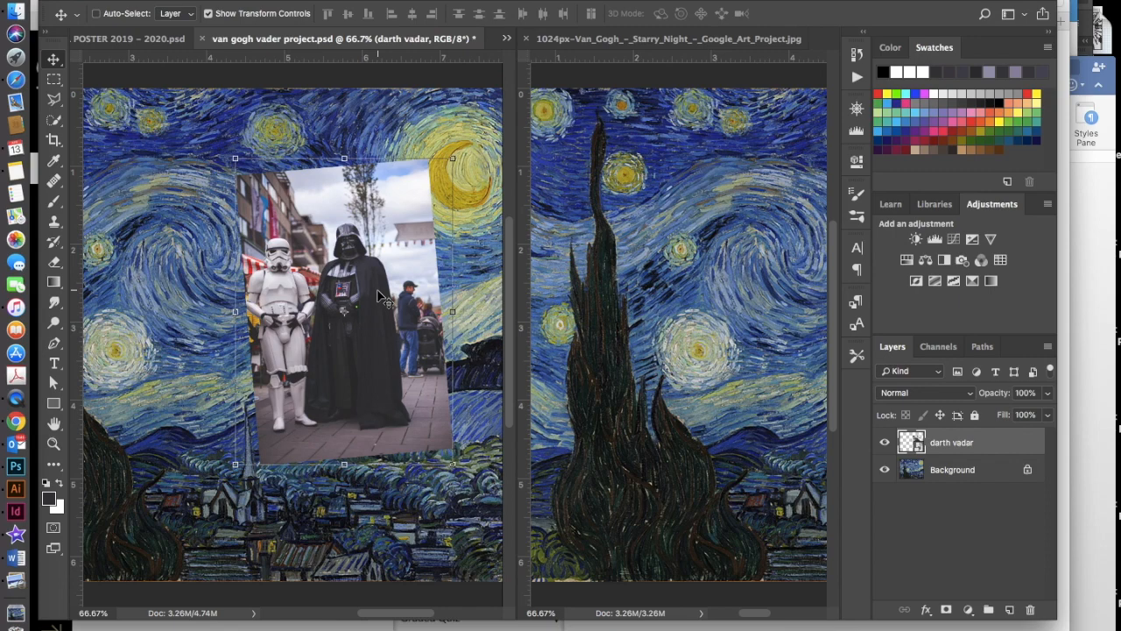
Select the Darth Vader figure in the placed photo using the Quick Selection tool with a 30 px brush
left_click(53, 122)
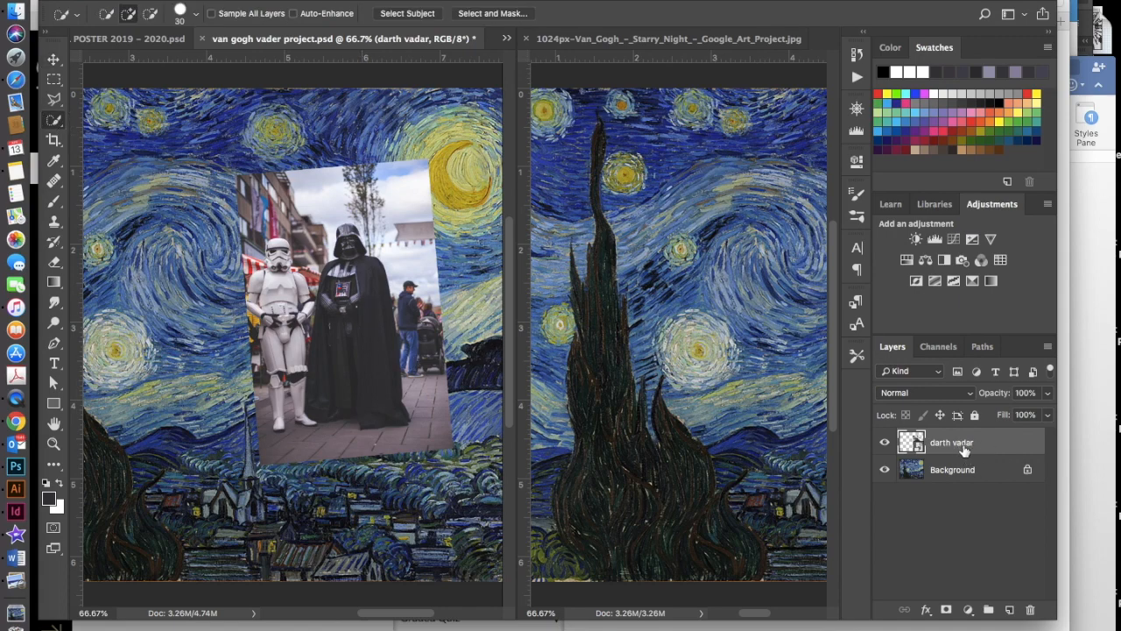
mouse_move(352, 369)
left_mouse_down()
mouse_move(348, 245)
mouse_move(357, 317)
mouse_move(333, 403)
mouse_move(383, 377)
left_mouse_up()
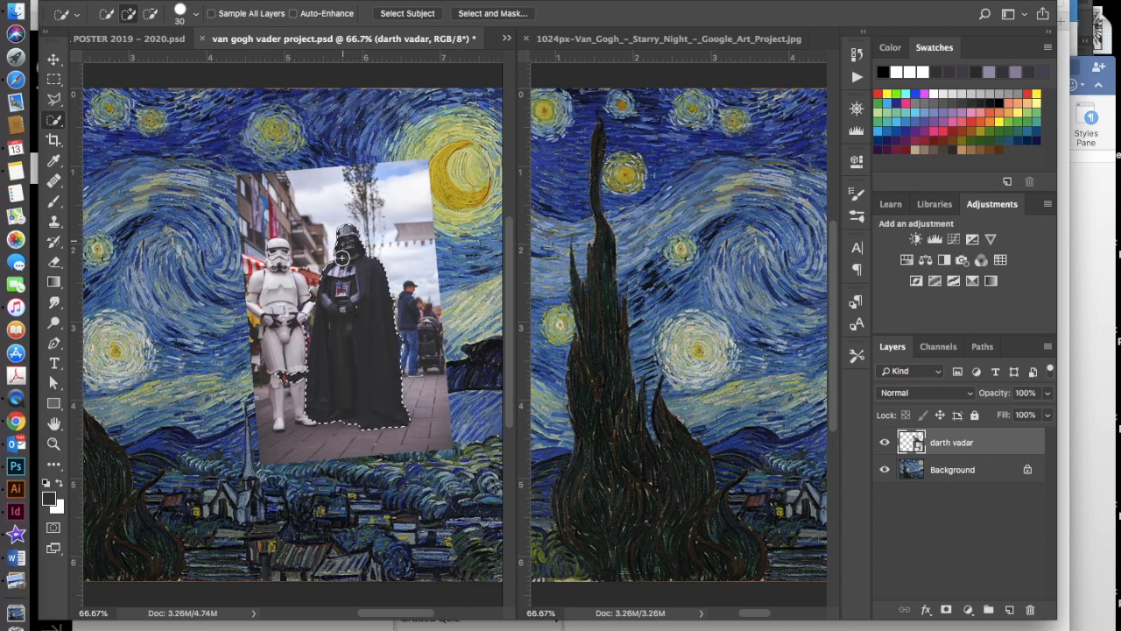
key("alt")
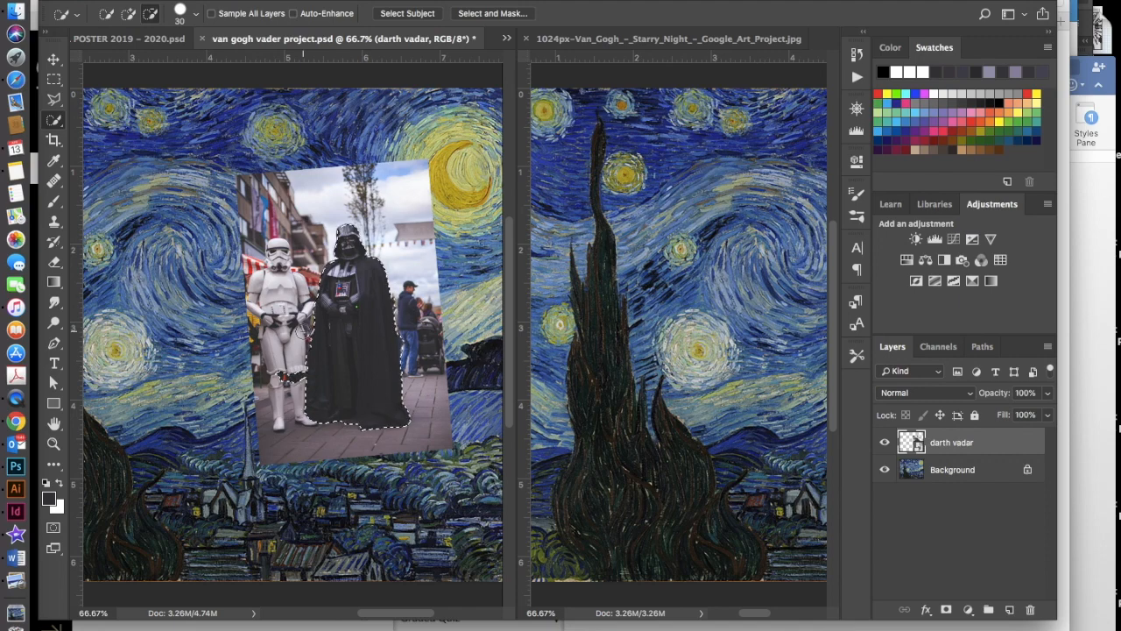
Subtract the background strip beside the cape and the stormtrooper's knee area from the Darth Vader selection
key("super+equal")
key("super+equal")
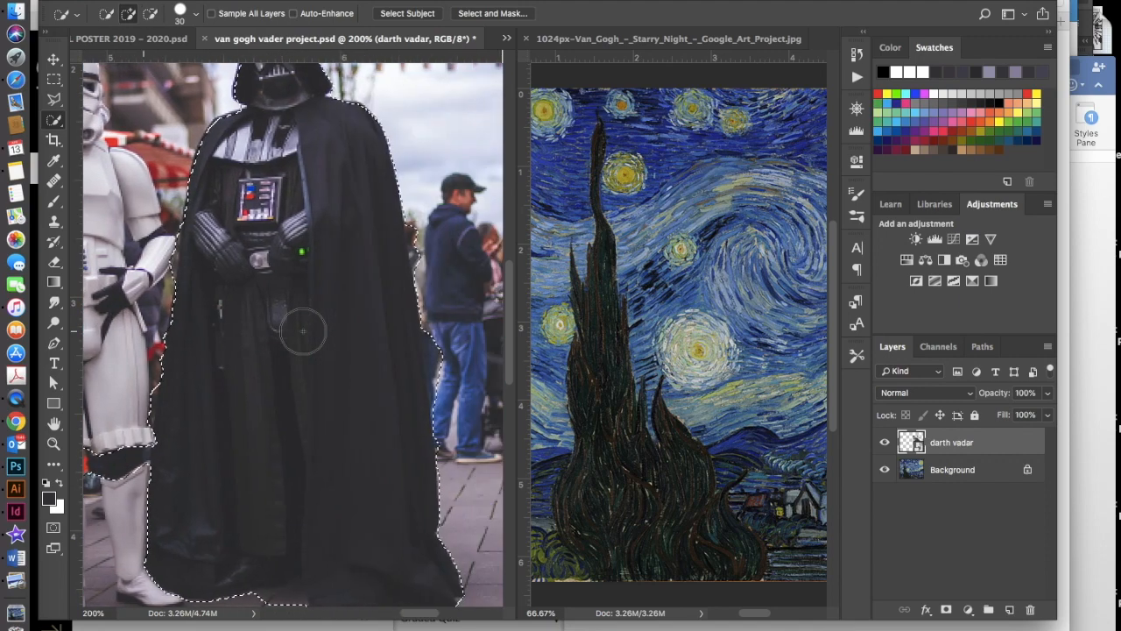
left_click(449, 356, "alt")
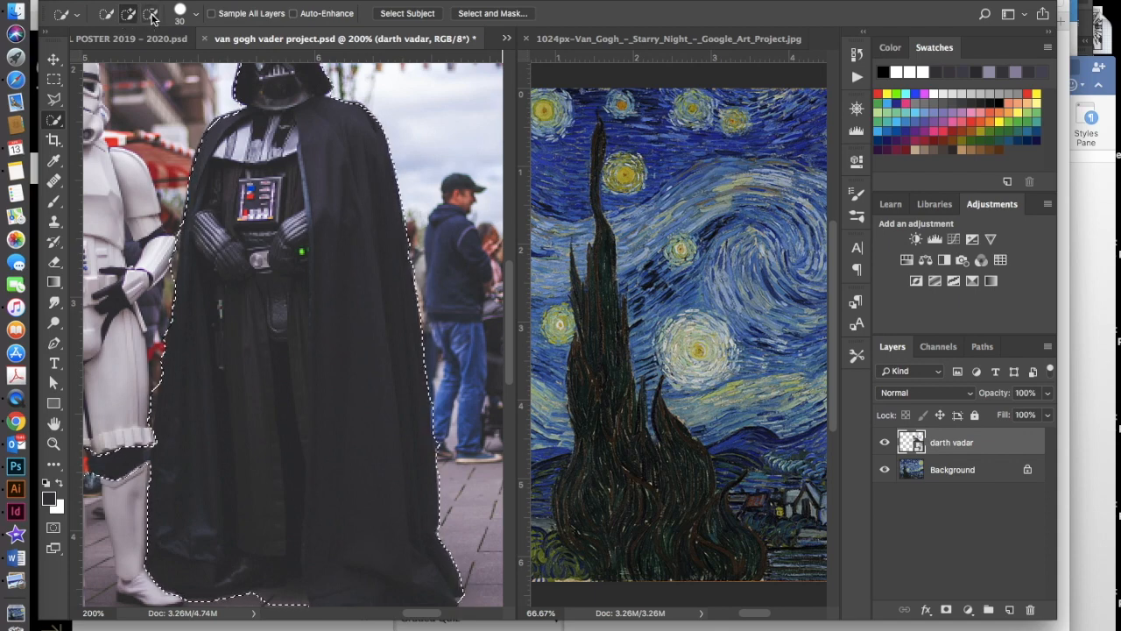
left_click(151, 15)
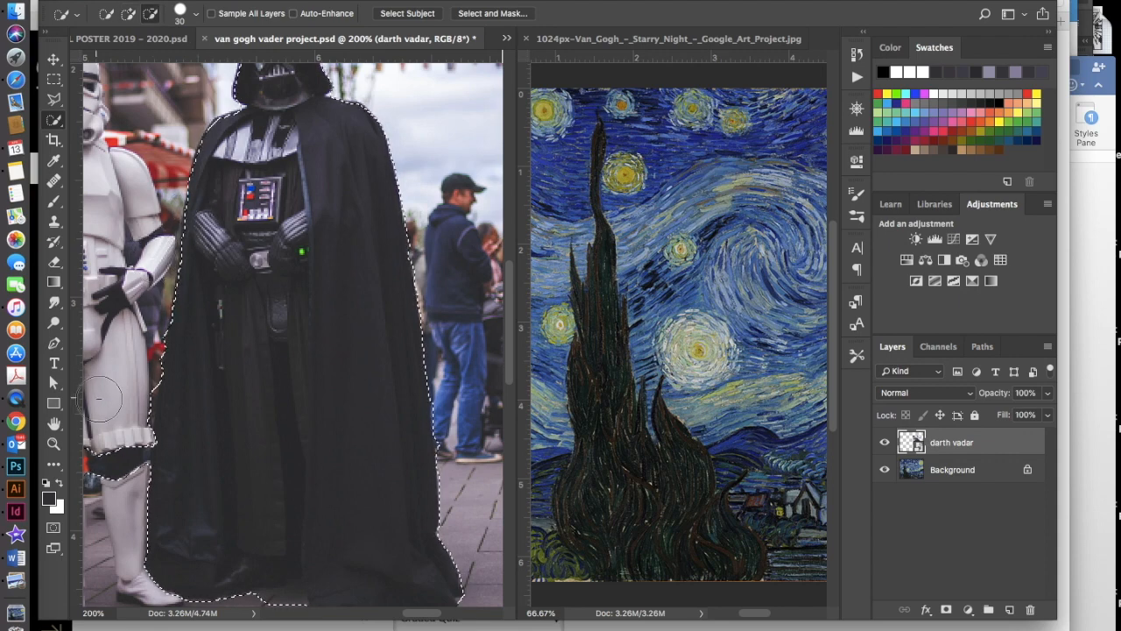
left_click(123, 455, "alt")
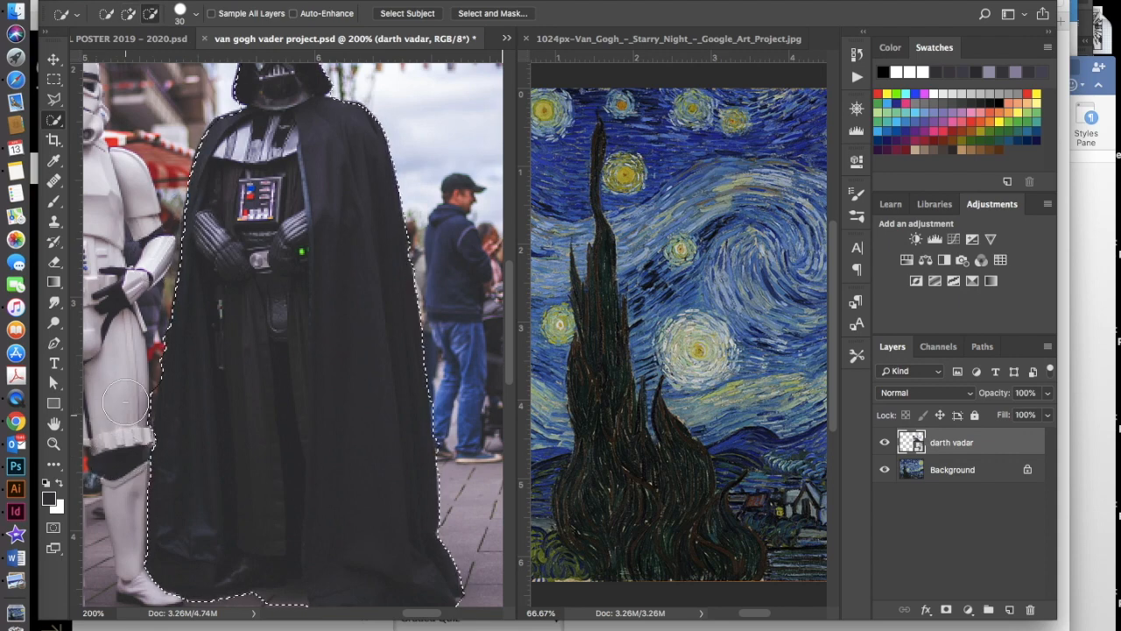
Inspect the selection outline around Darth Vader from the helmet down to the hem of the cape
scroll(136, 337, "left", 5)
scroll(136, 337, "down", 3)
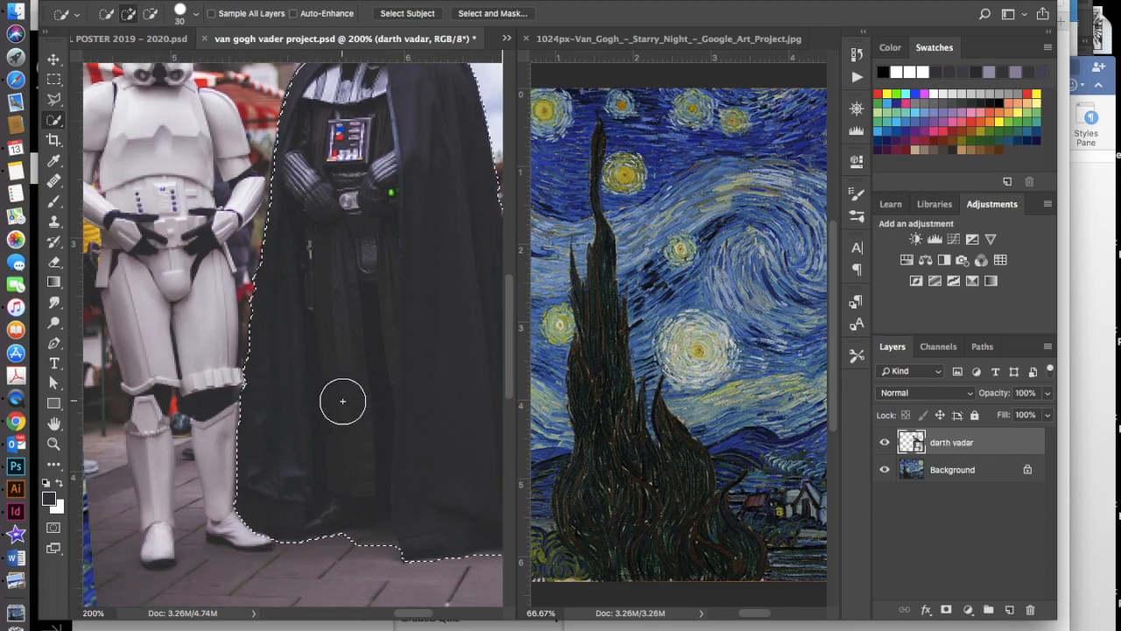
scroll(346, 401, "up", 8)
scroll(345, 400, "right", 3)
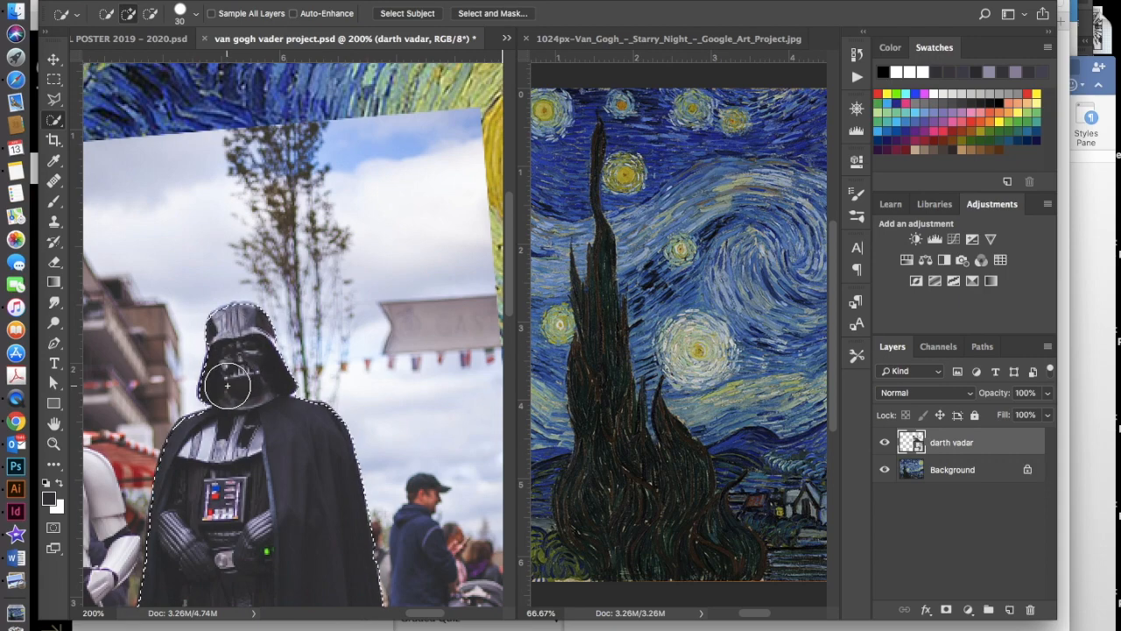
scroll(342, 477, "down", 10)
scroll(341, 478, "left", 3)
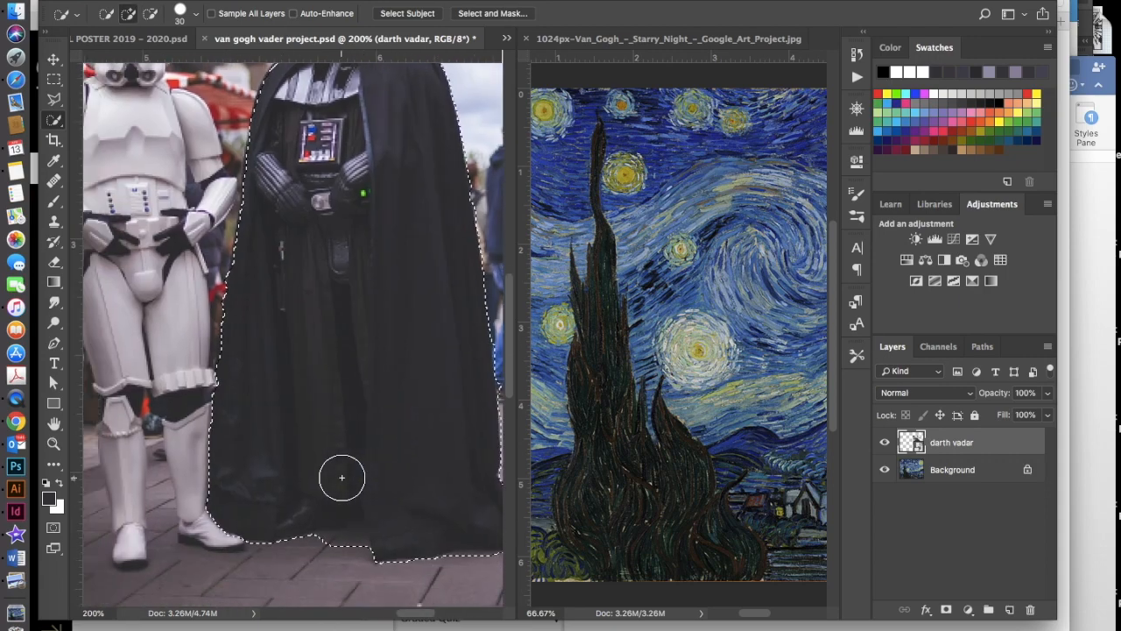
left_click(254, 252, "alt")
key("super+z")
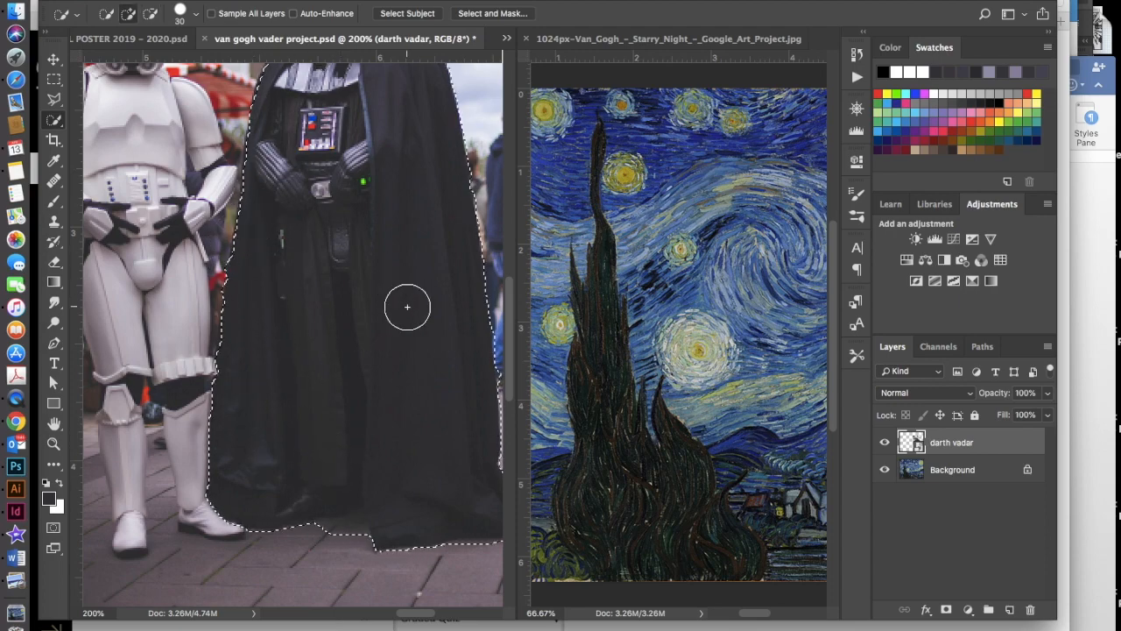
scroll(408, 306, "up", 10)
scroll(408, 306, "down", 8)
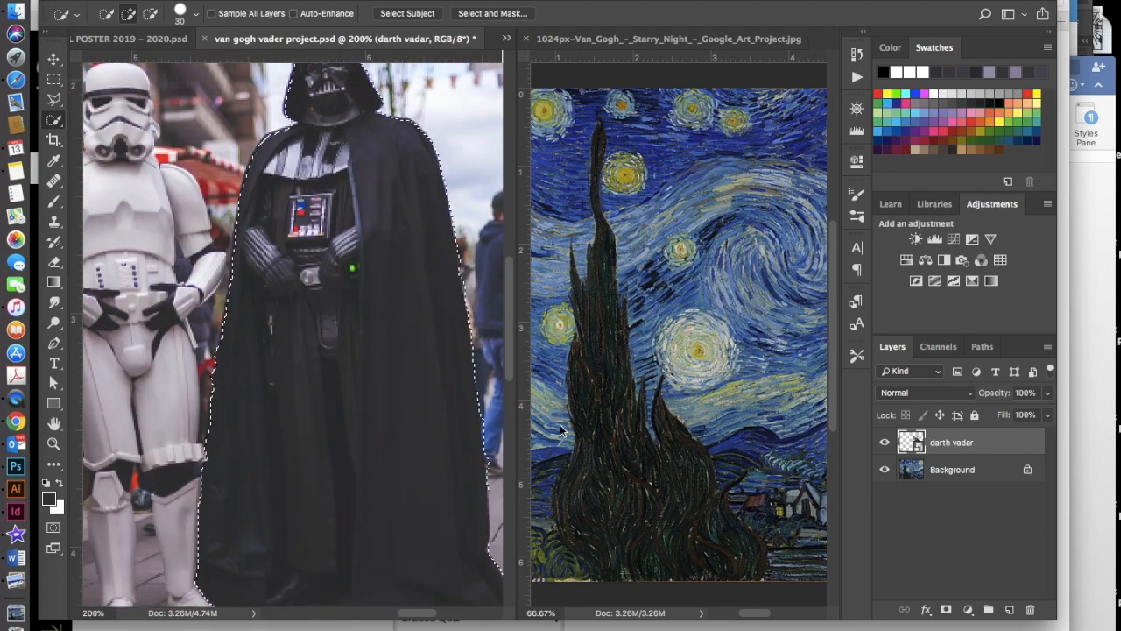
Mask the darth vadar layer to the selected figure and move the cut-out over the hills beneath the moon
key("super+minus")
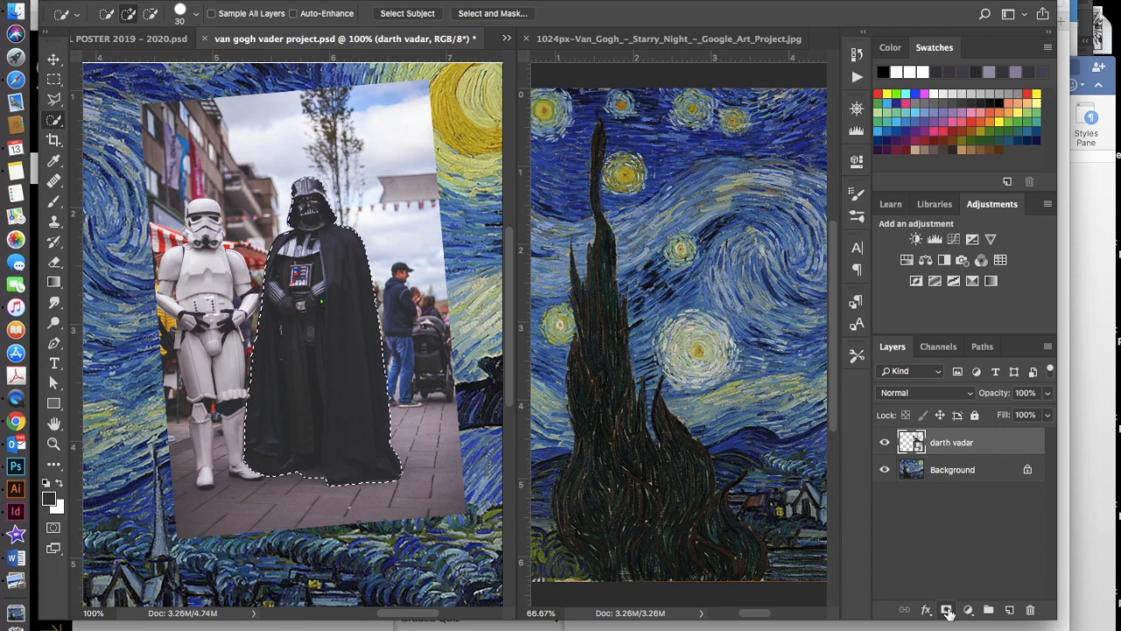
left_click(947, 610)
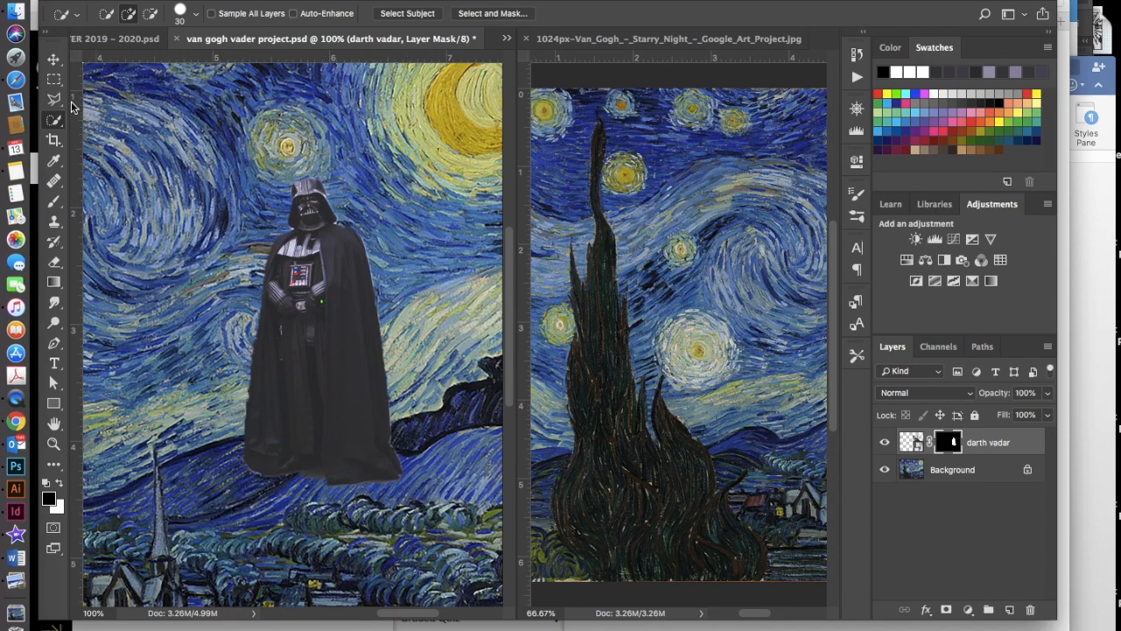
left_click(51, 60)
key("super+minus")
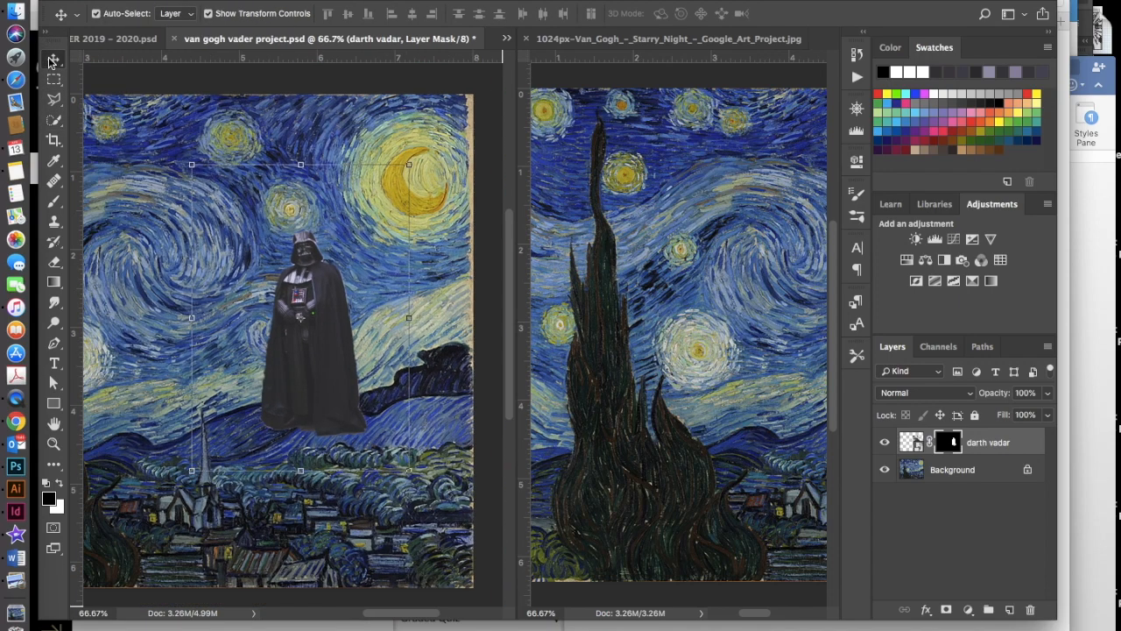
left_click_drag(315, 357, 366, 370)
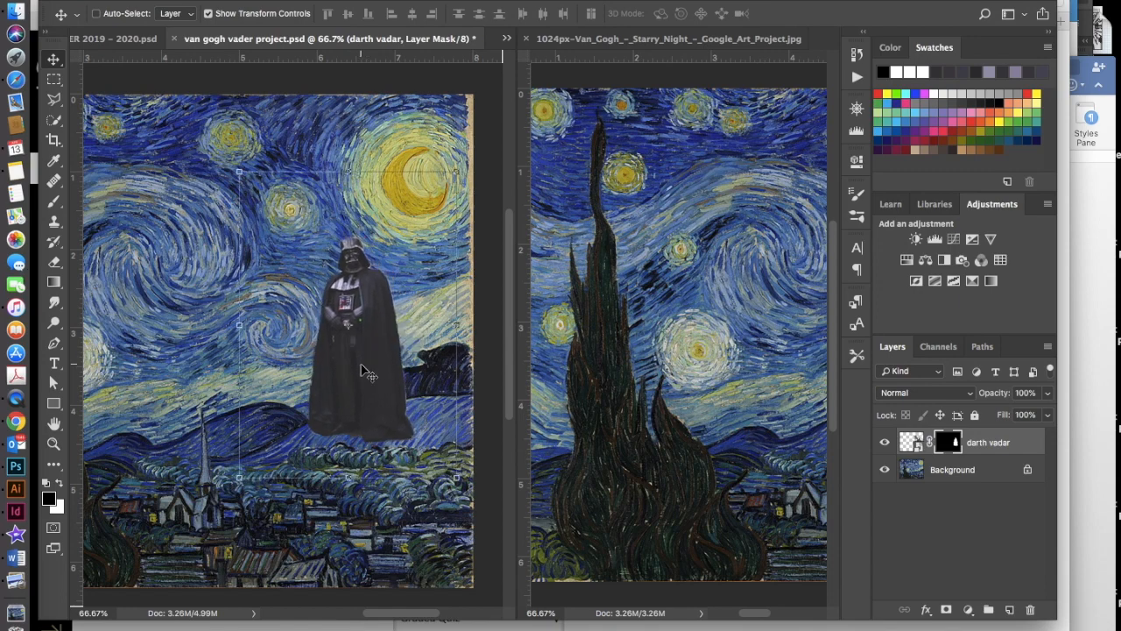
Trace the cape's outer edge on the side facing the sky swirl with the Polygonal Lasso tool, from the shoulder down towards the hem
scroll(361, 370, "left", 8)
scroll(361, 370, "right", 10)
scroll(361, 368, "left", 4)
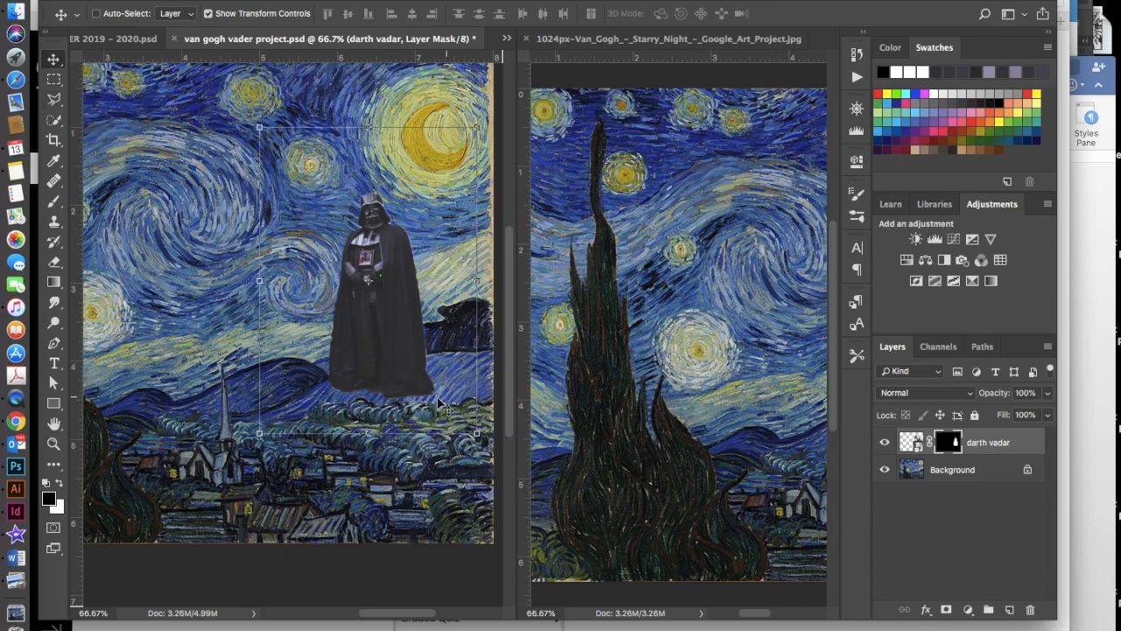
left_click(54, 103)
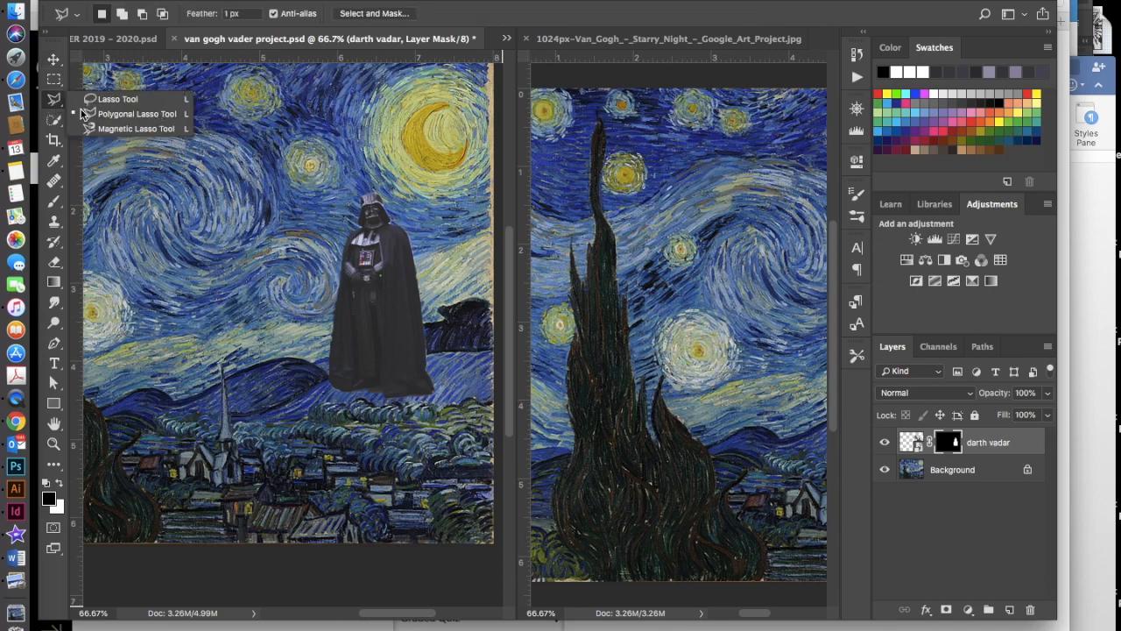
left_click(128, 116)
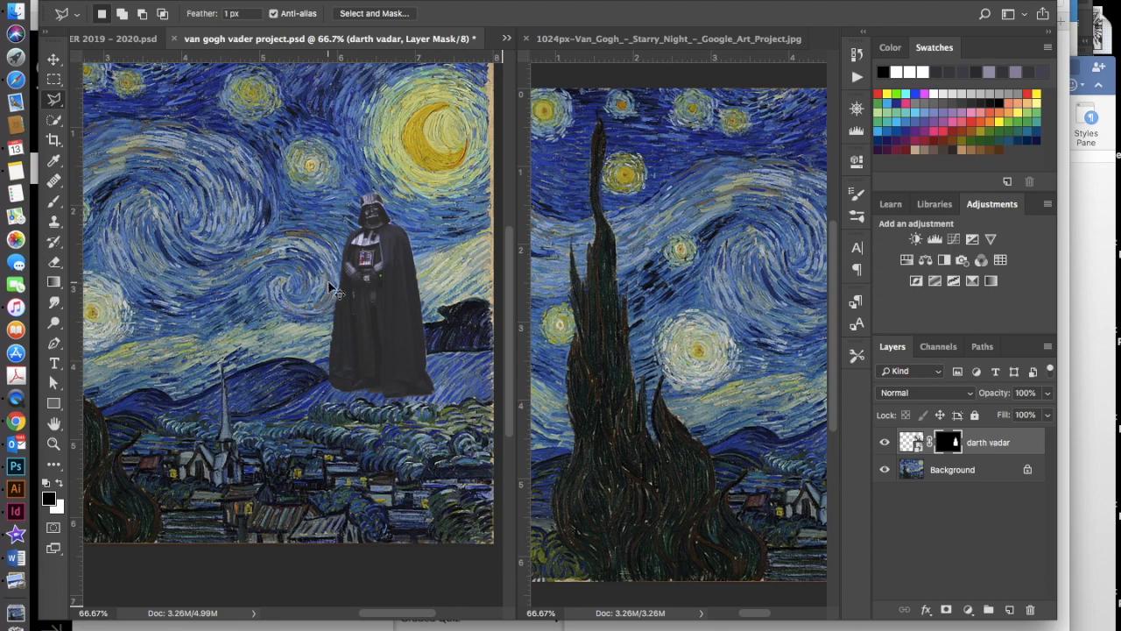
key("super+plus")
key("super+plus")
scroll(328, 280, "right", 5)
scroll(328, 280, "up", 3)
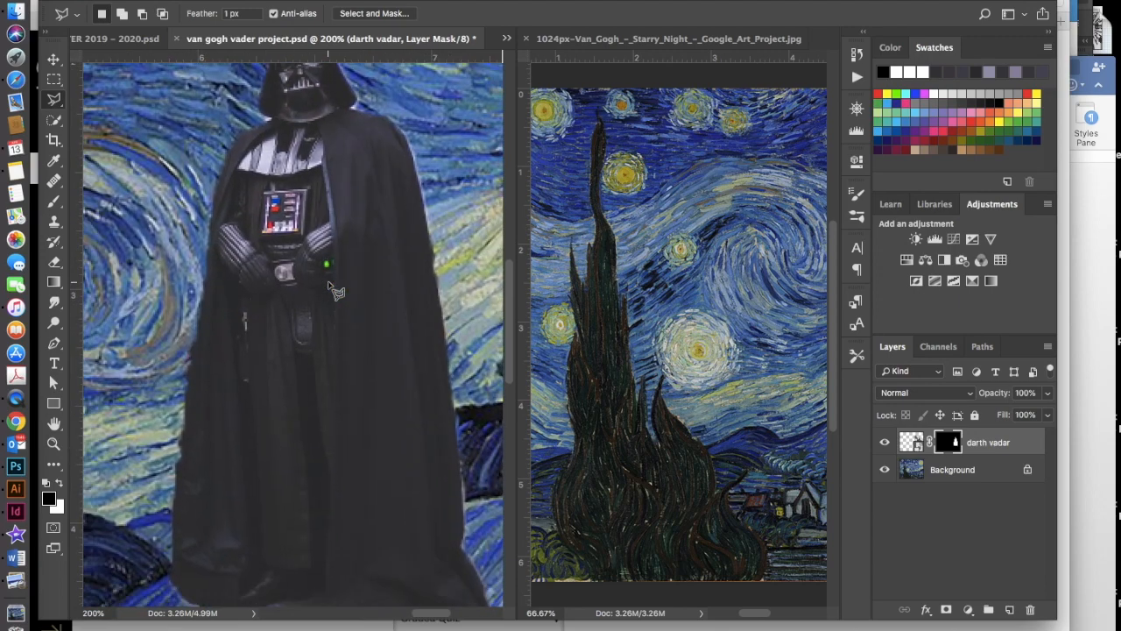
left_click(272, 121)
left_click(237, 138)
left_click(216, 184)
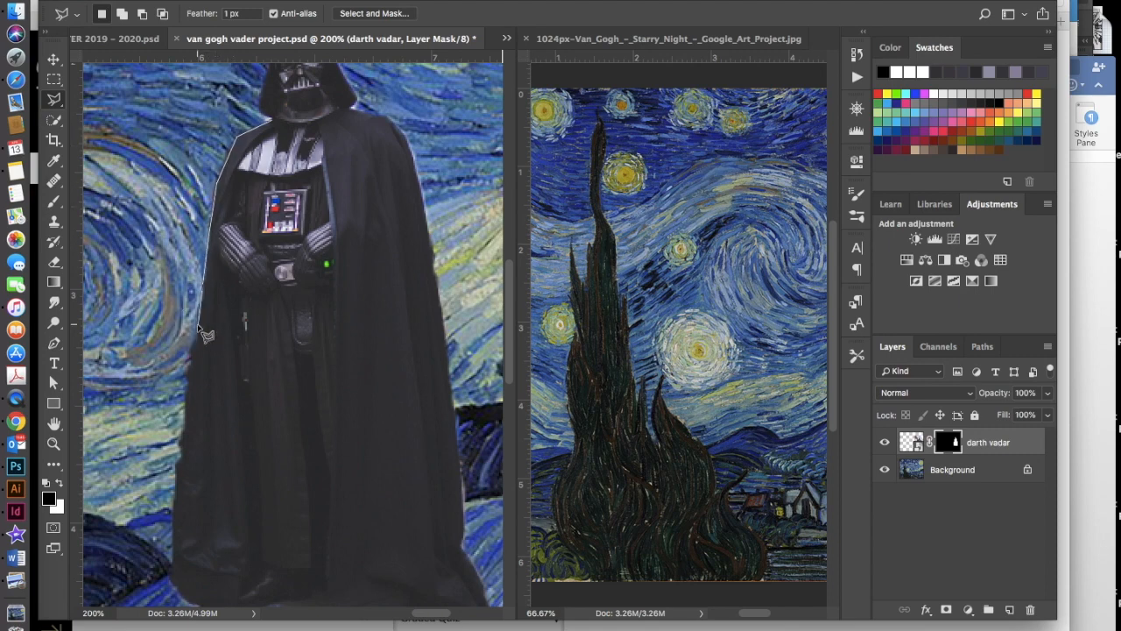
left_click(190, 401)
scroll(184, 465, "down", 4)
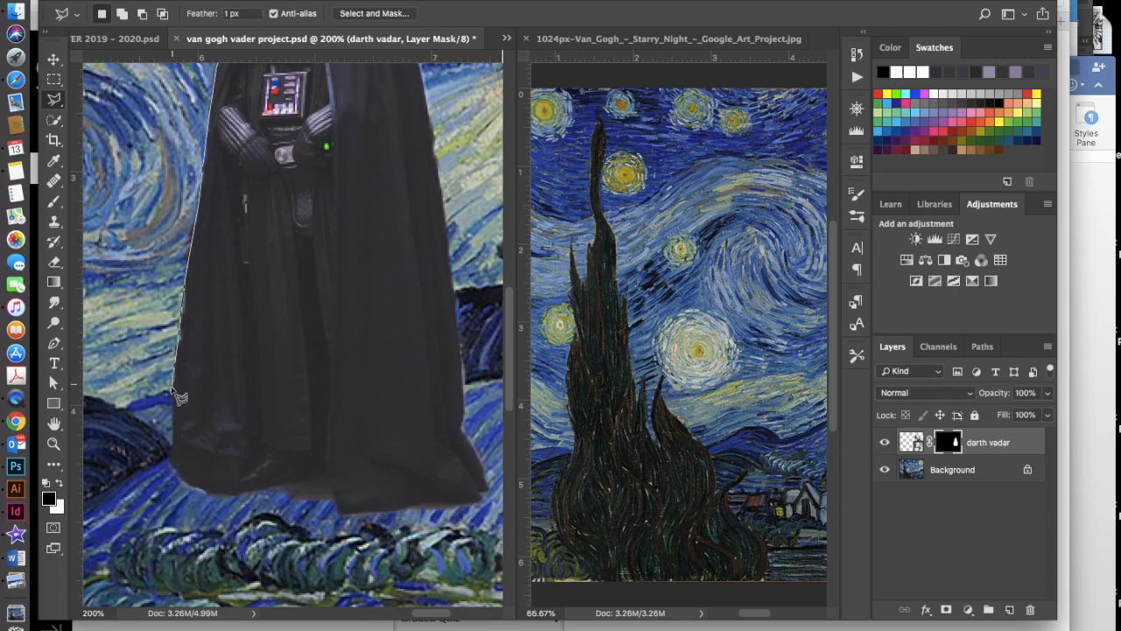
Continue the lasso around the hem and back up the cape's inner edge past the glove to the neck, closing the strip selection
left_click(172, 465)
left_click(192, 485)
left_click(237, 493)
left_click(249, 443)
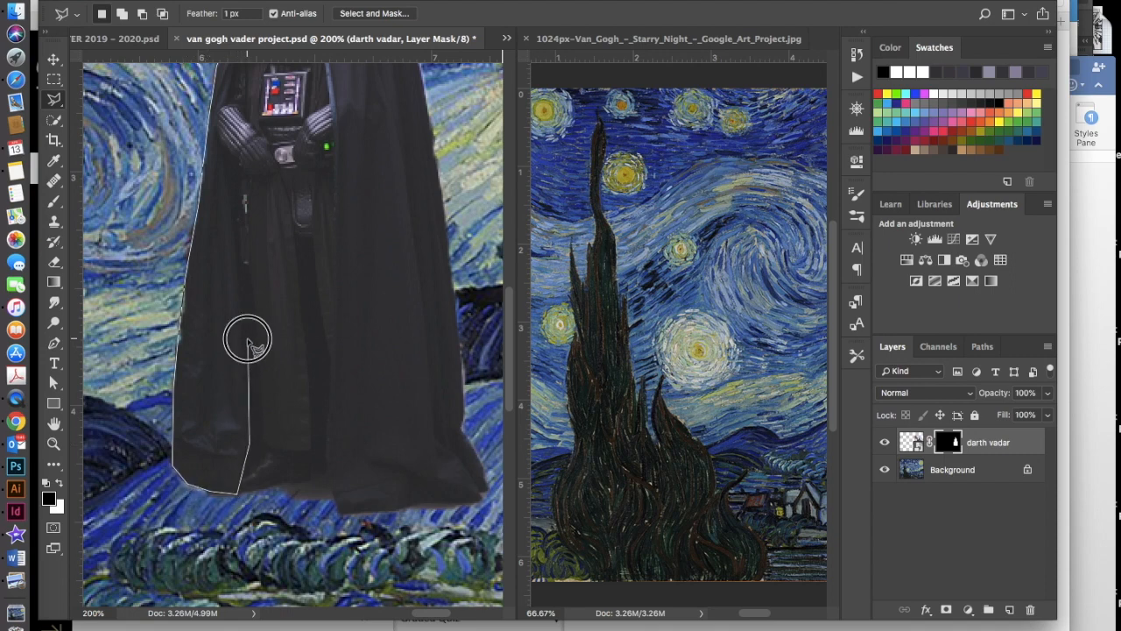
scroll(247, 342, "up", 3)
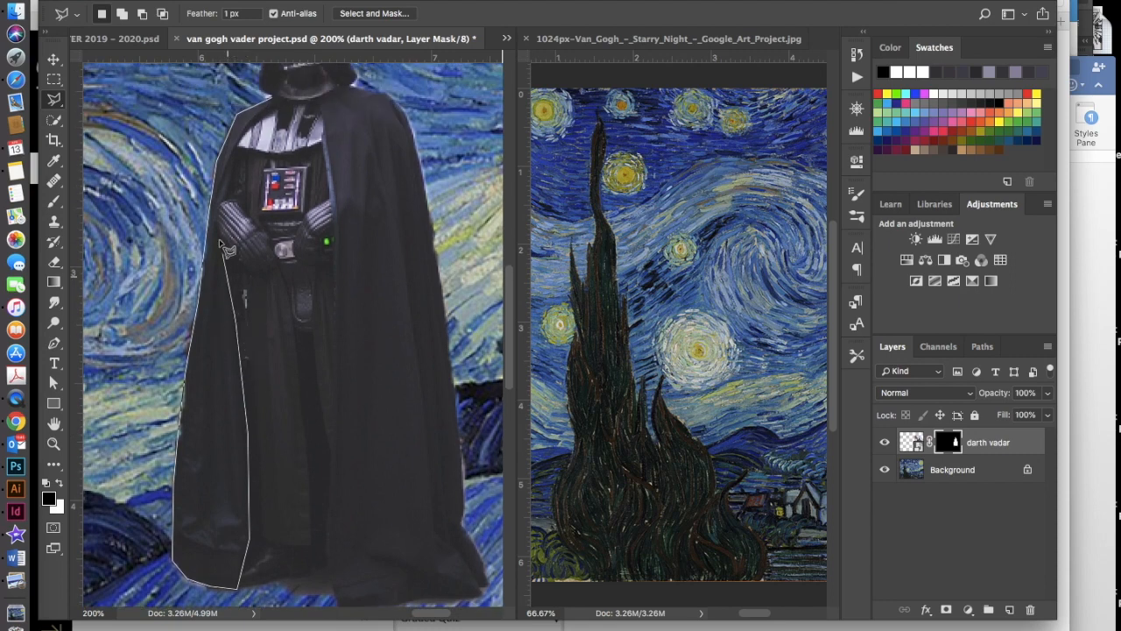
left_click(219, 224)
left_click(227, 193)
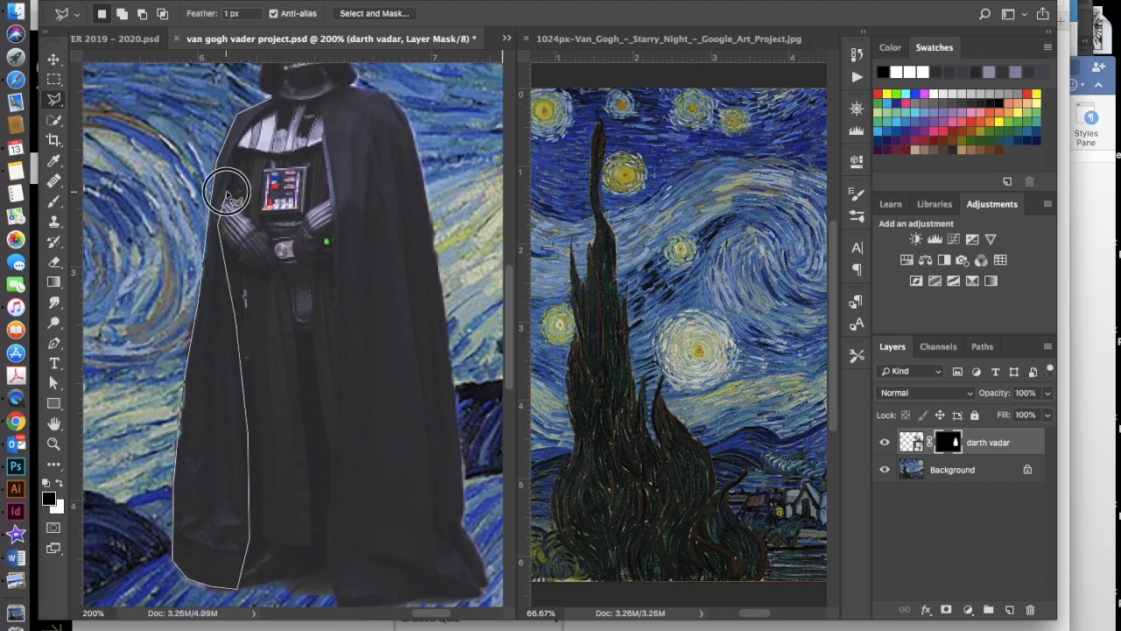
left_click(236, 142)
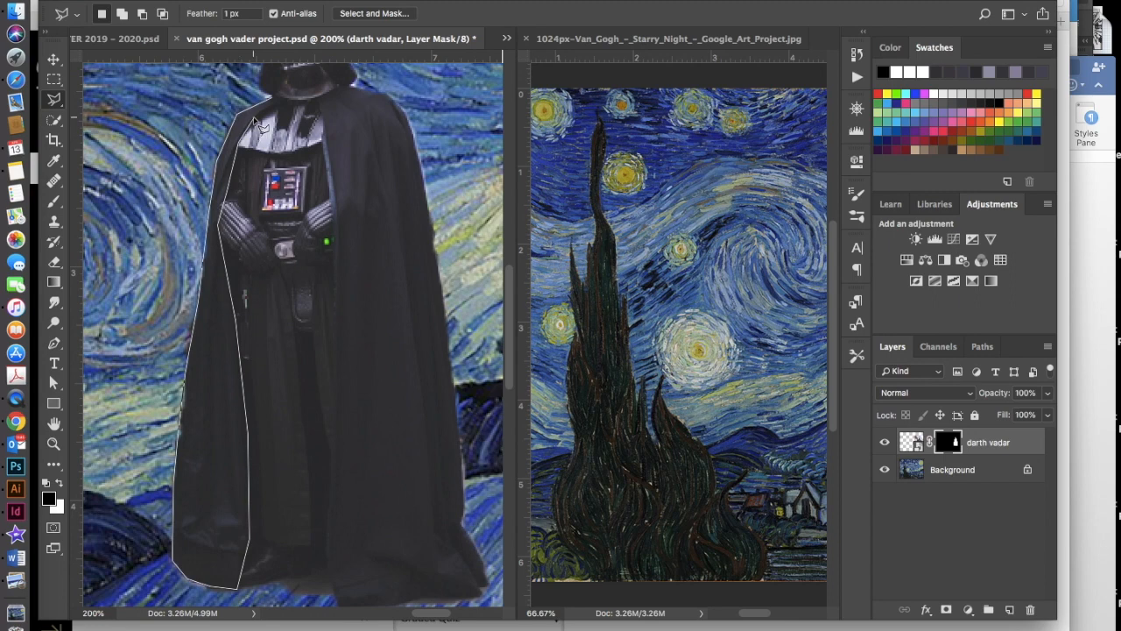
left_click(252, 114)
double_click(274, 100)
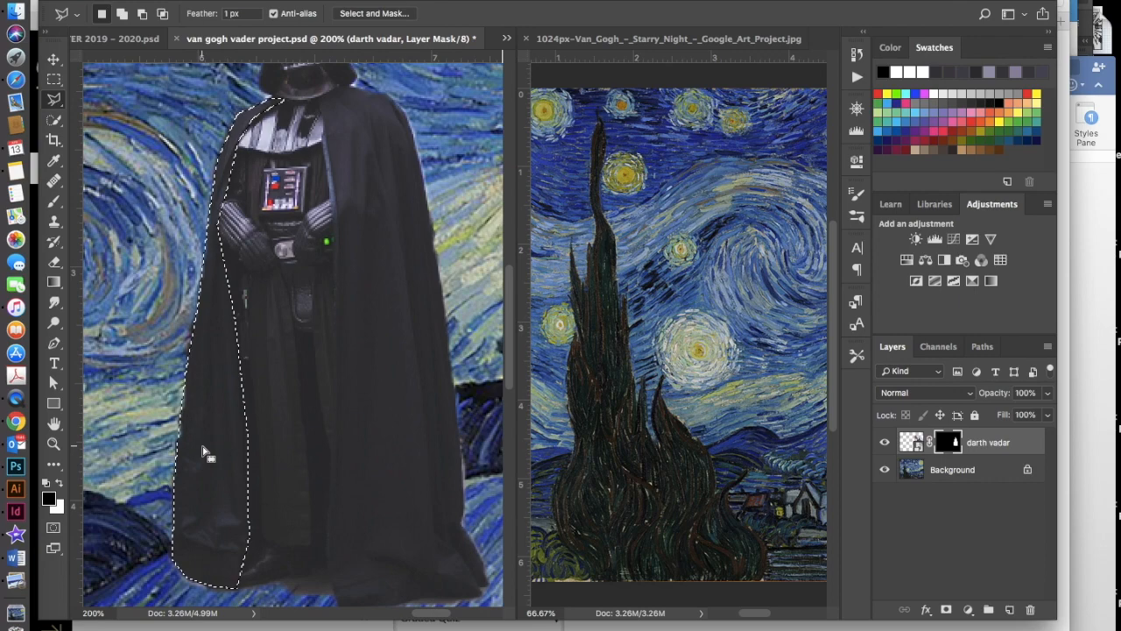
Transfer the cape-strip selection outline into the Starry Night jpg and position it over the lower part of the dark cypress
left_click_drag(209, 455, 613, 452)
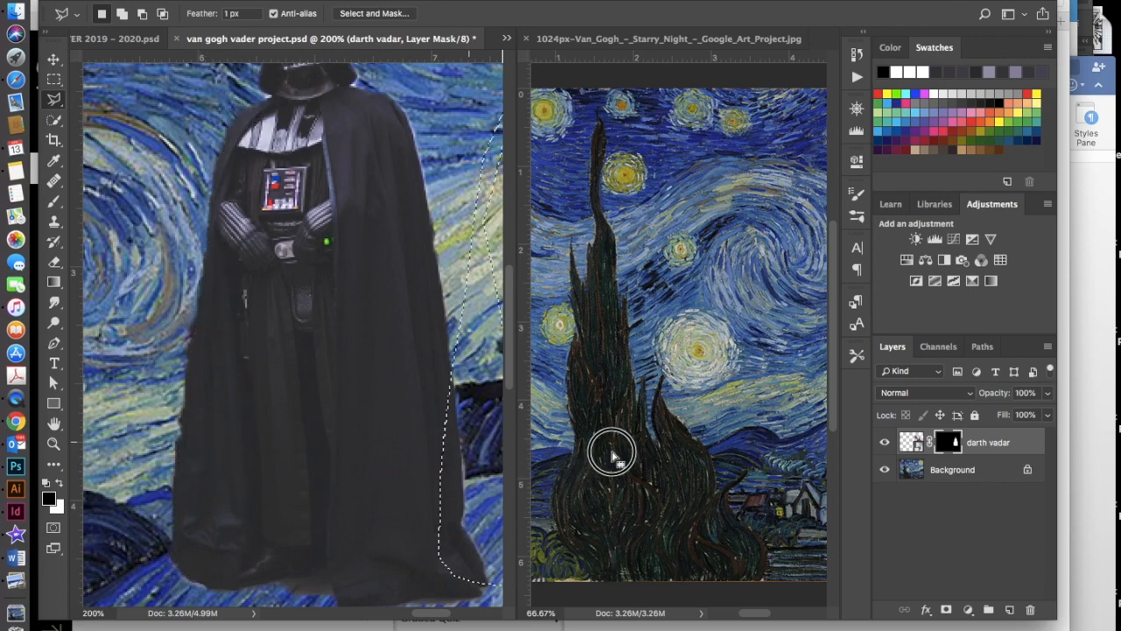
mouse_move(612, 452)
left_mouse_down()
mouse_move(534, 457)
mouse_move(616, 472)
left_mouse_up()
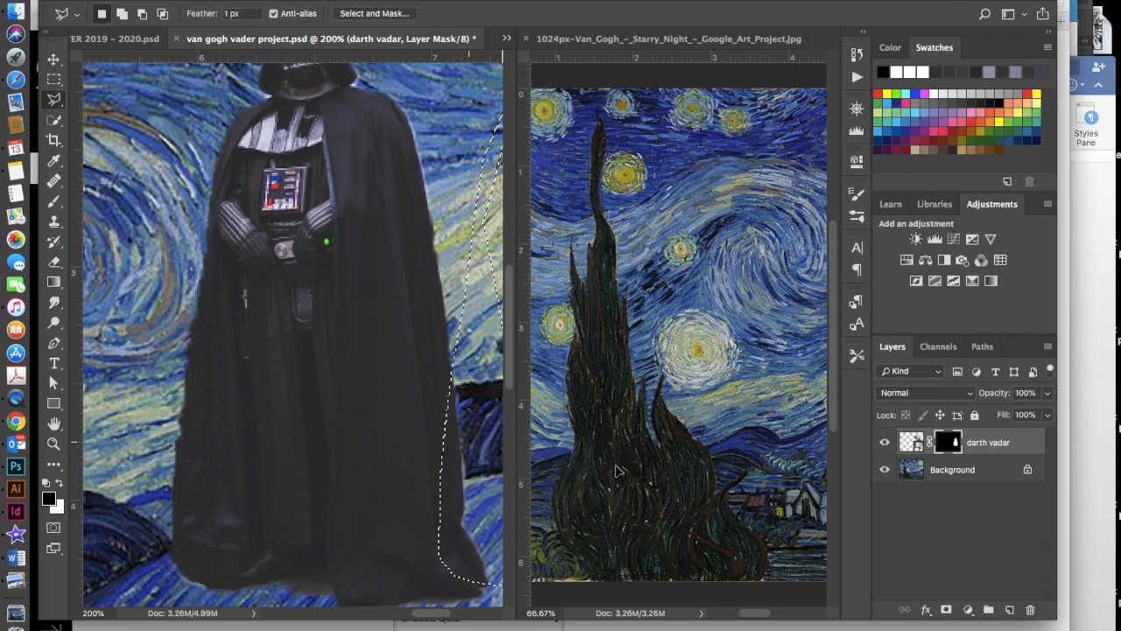
mouse_move(617, 471)
left_mouse_down()
mouse_move(593, 463)
mouse_move(601, 488)
mouse_move(593, 480)
left_mouse_up()
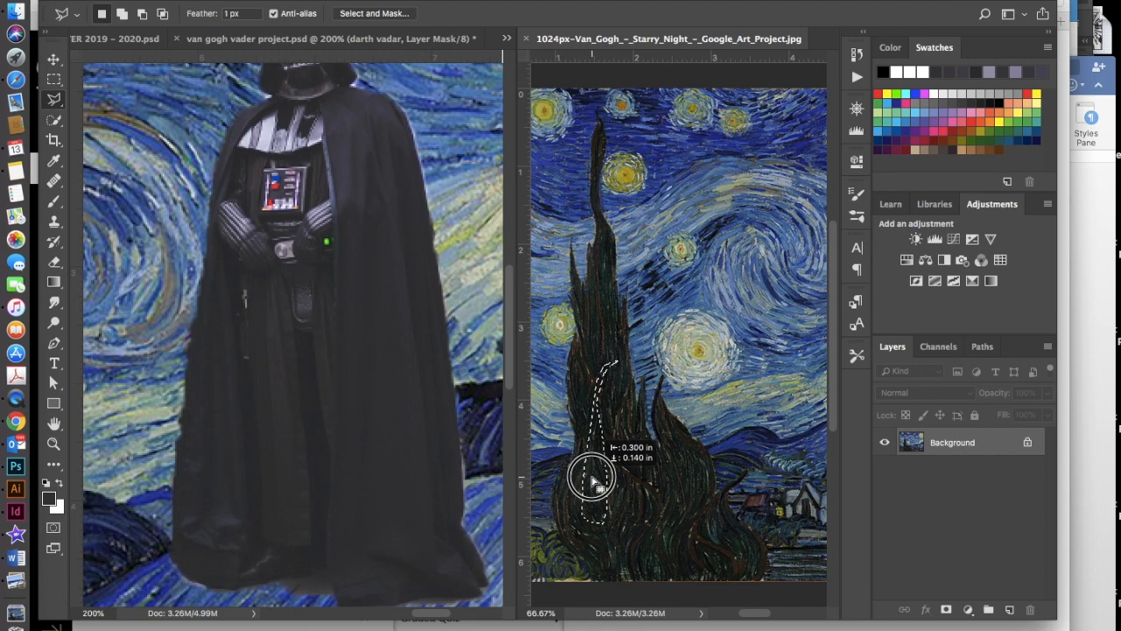
mouse_move(592, 480)
left_mouse_down()
mouse_move(593, 416)
mouse_move(601, 486)
mouse_move(590, 483)
mouse_move(591, 503)
left_mouse_up()
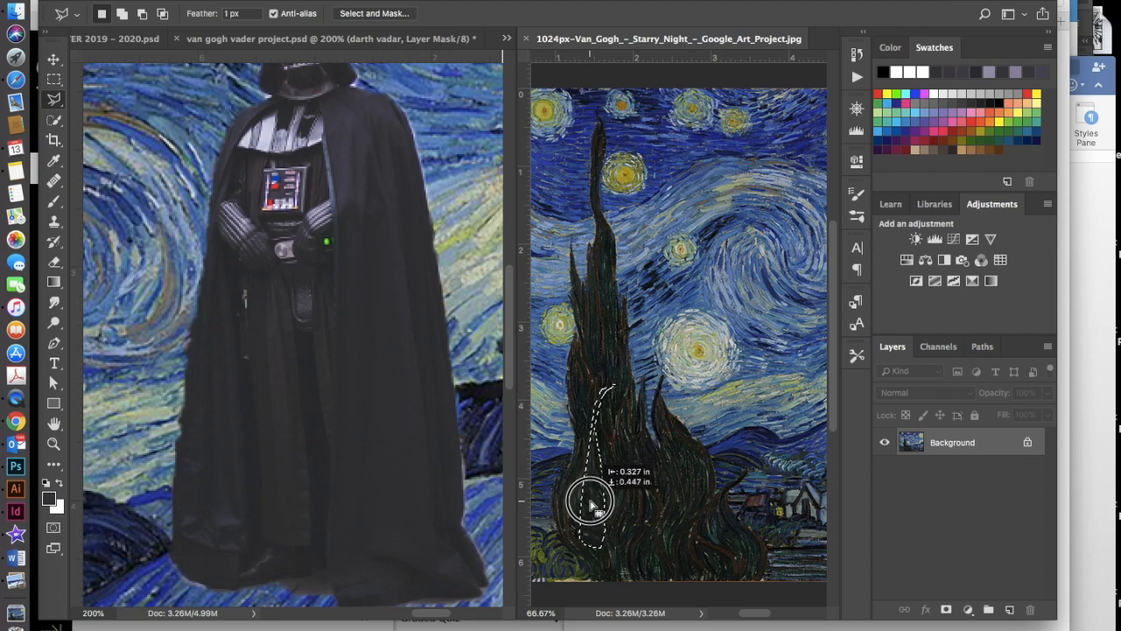
left_click_drag(592, 502, 588, 496)
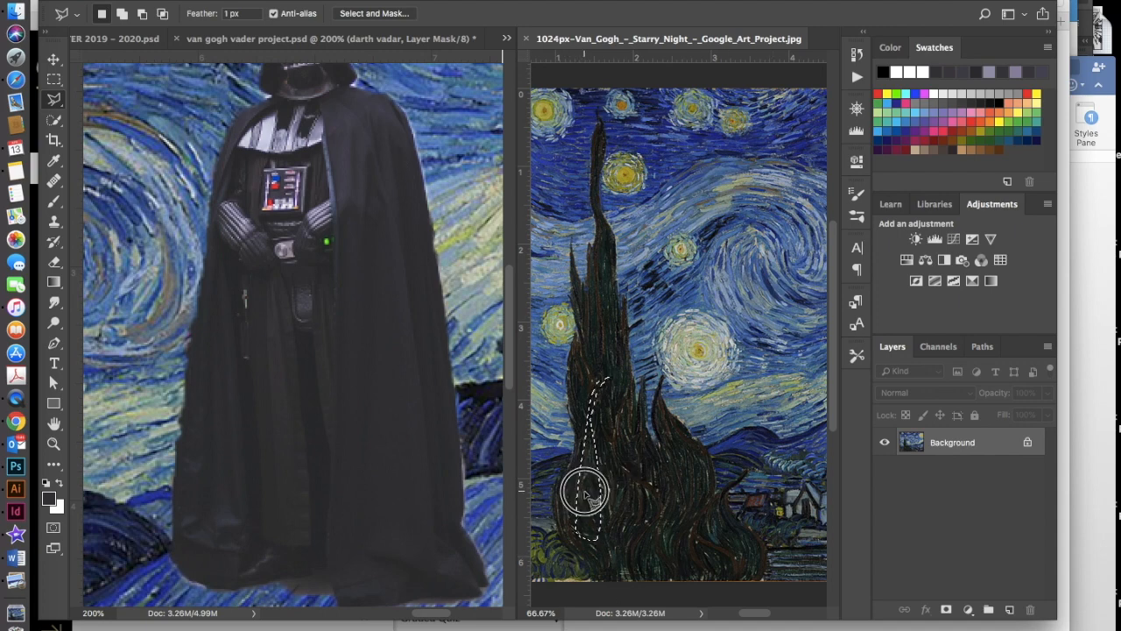
mouse_move(585, 495)
left_mouse_down()
mouse_move(741, 360)
mouse_move(691, 353)
mouse_move(581, 475)
mouse_move(597, 494)
mouse_move(589, 497)
left_mouse_up()
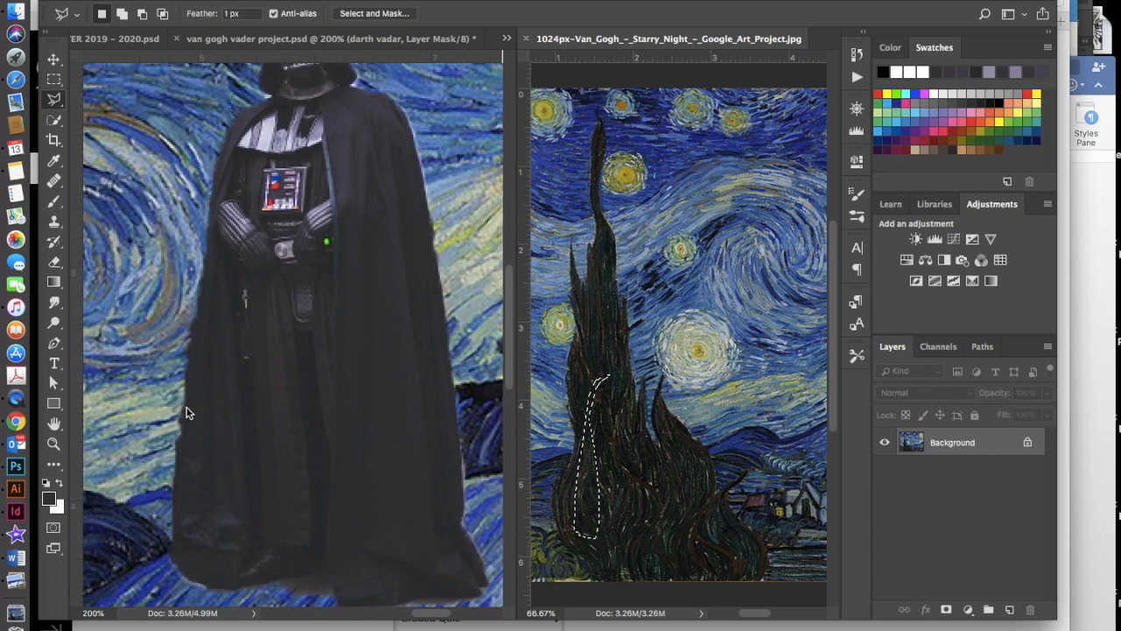
Paste the copied cypress texture over the selected cape strip in van gogh vader project.psd
left_click(216, 420)
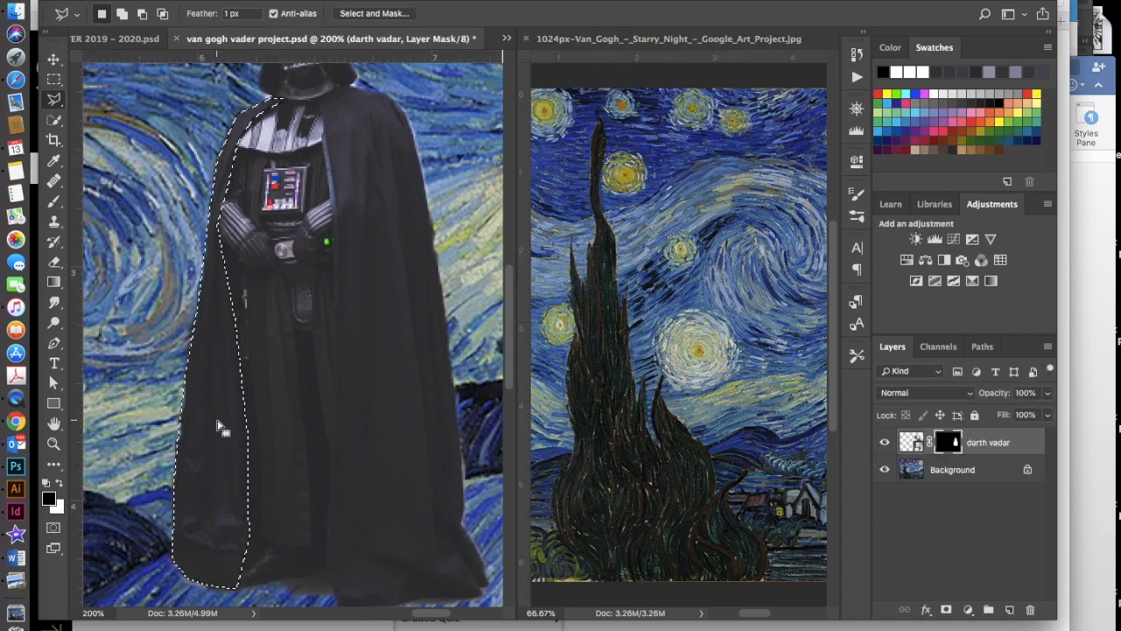
key("ctrl+v")
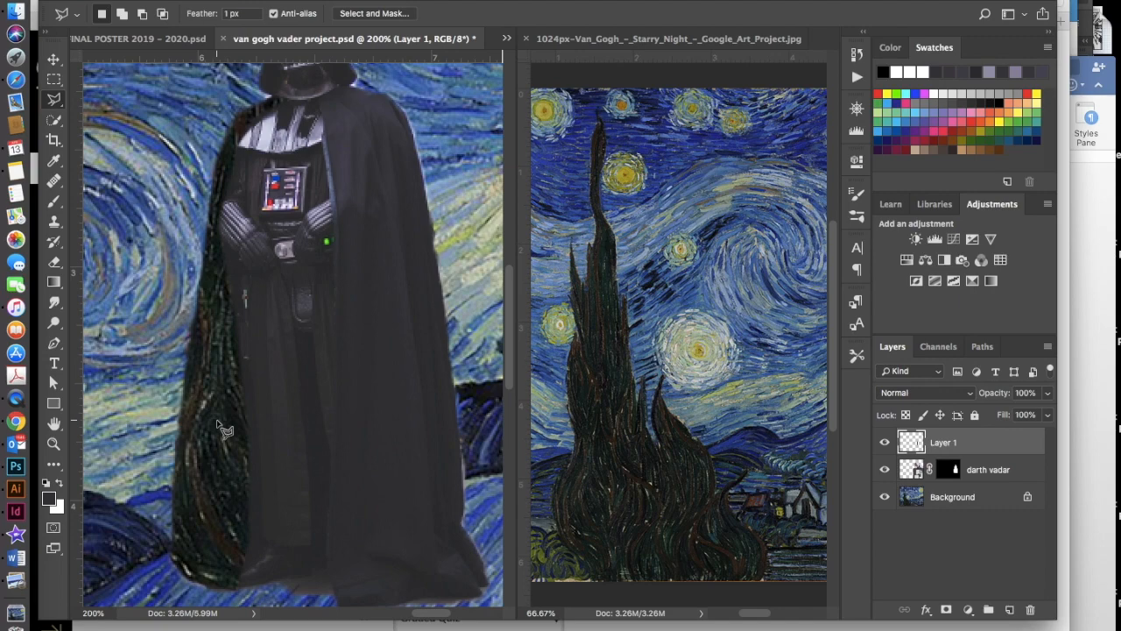
key("ctrl+minus")
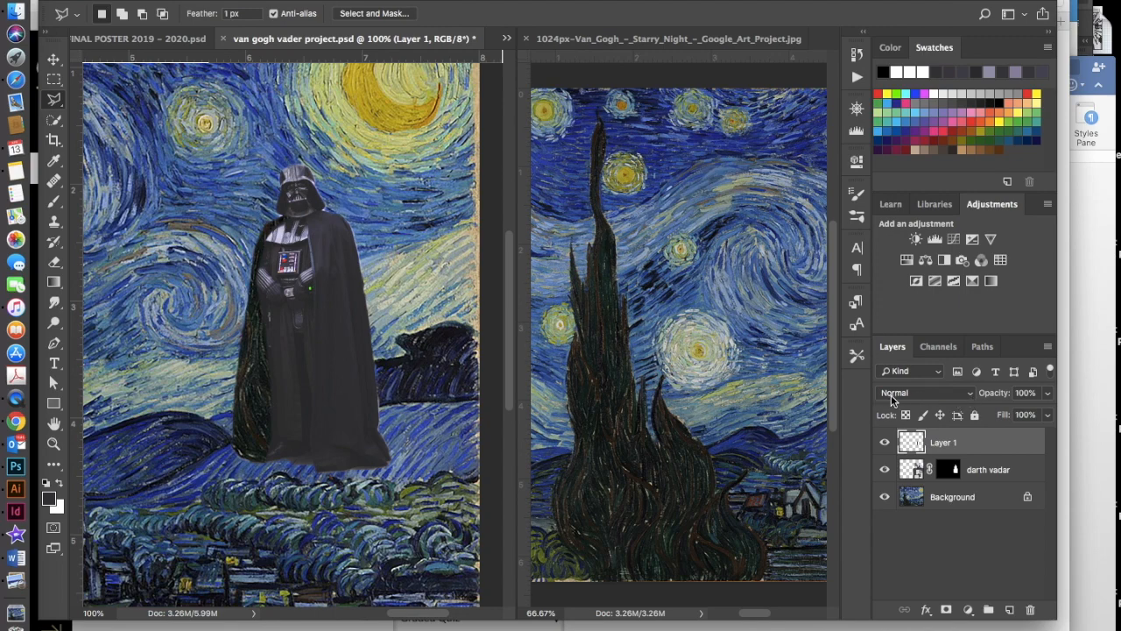
Try the Multiply, Overlay and Soft Light blend modes on the pasted cypress texture layer
left_click(972, 394)
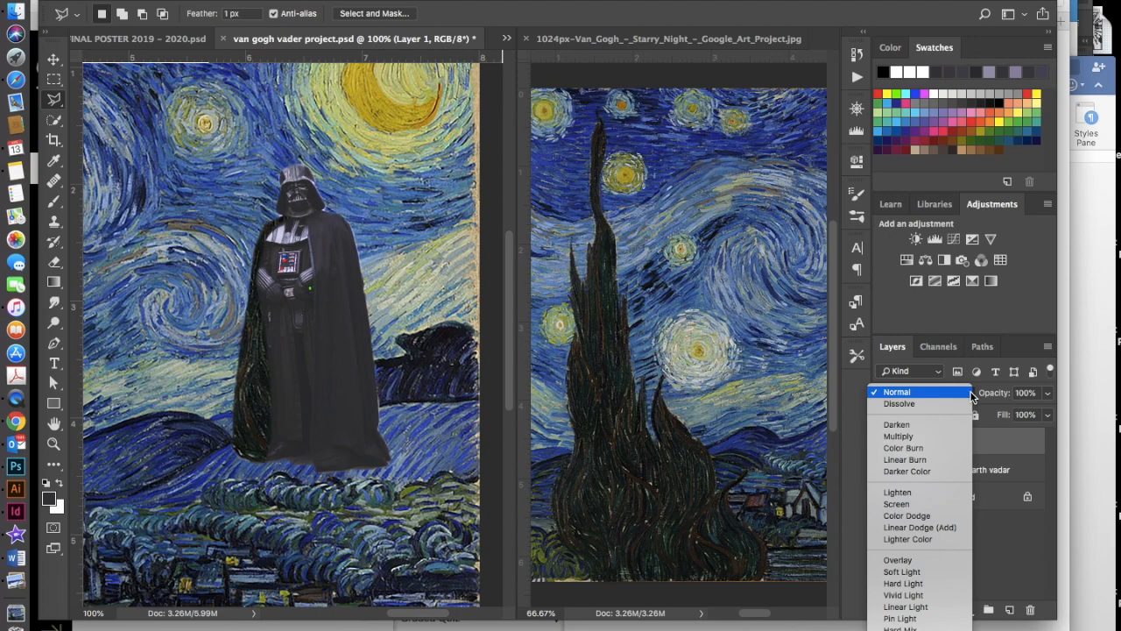
left_click(943, 436)
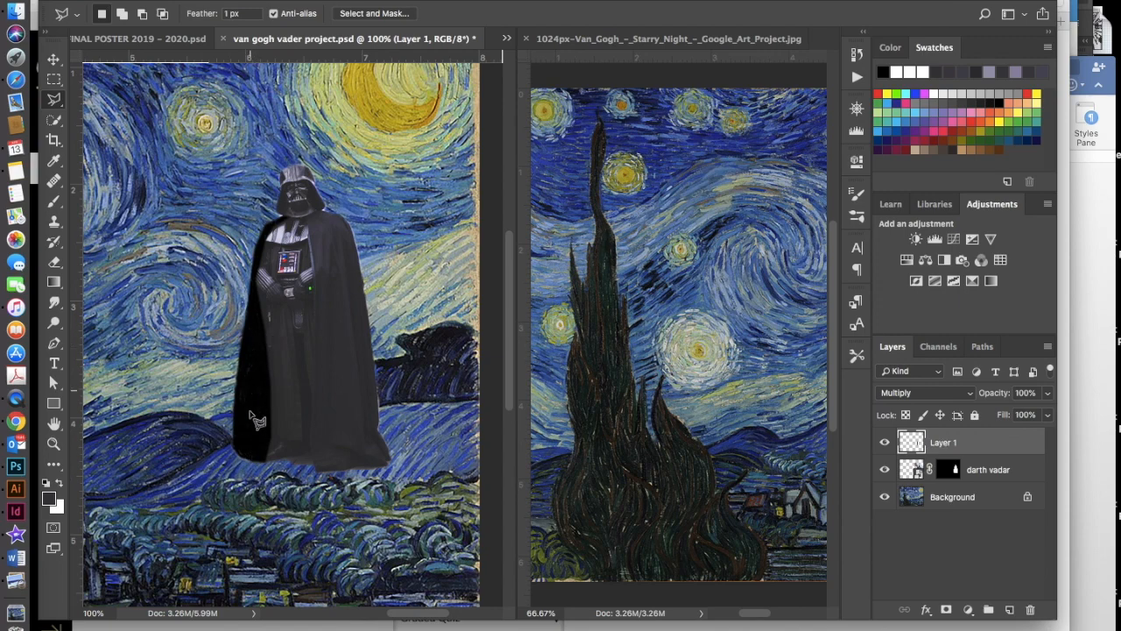
left_click(971, 393)
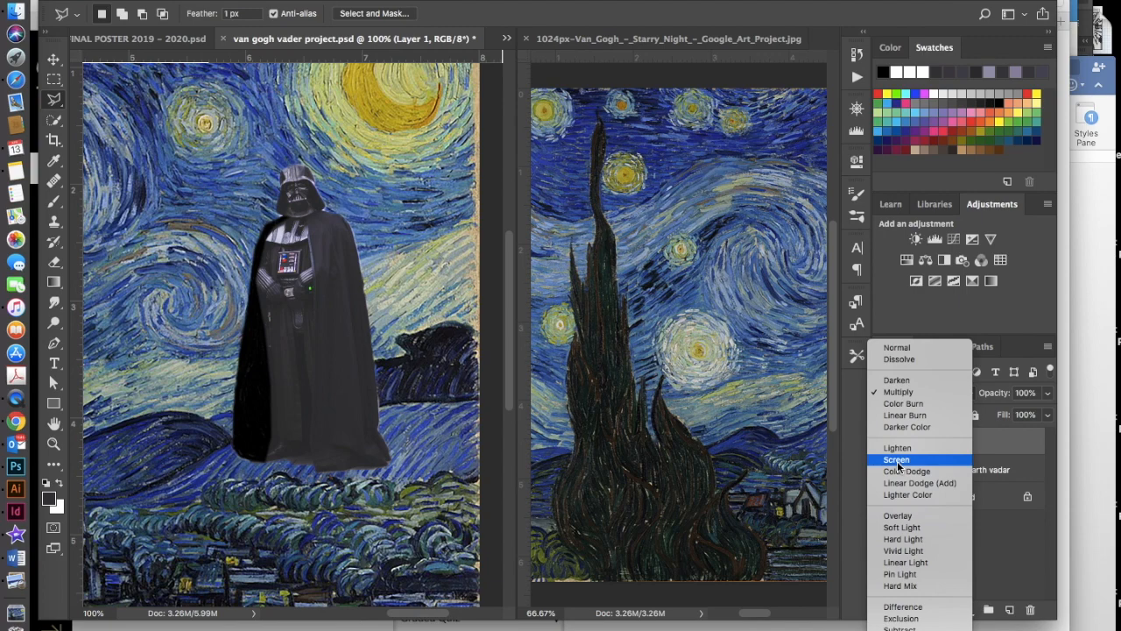
left_click(903, 517)
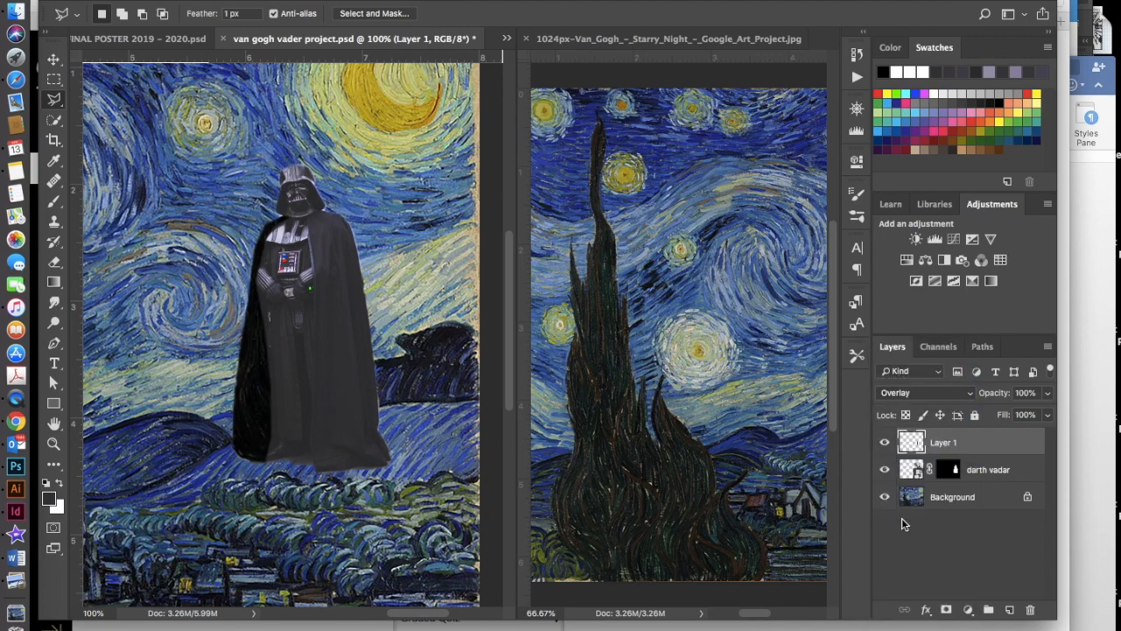
left_click(930, 395)
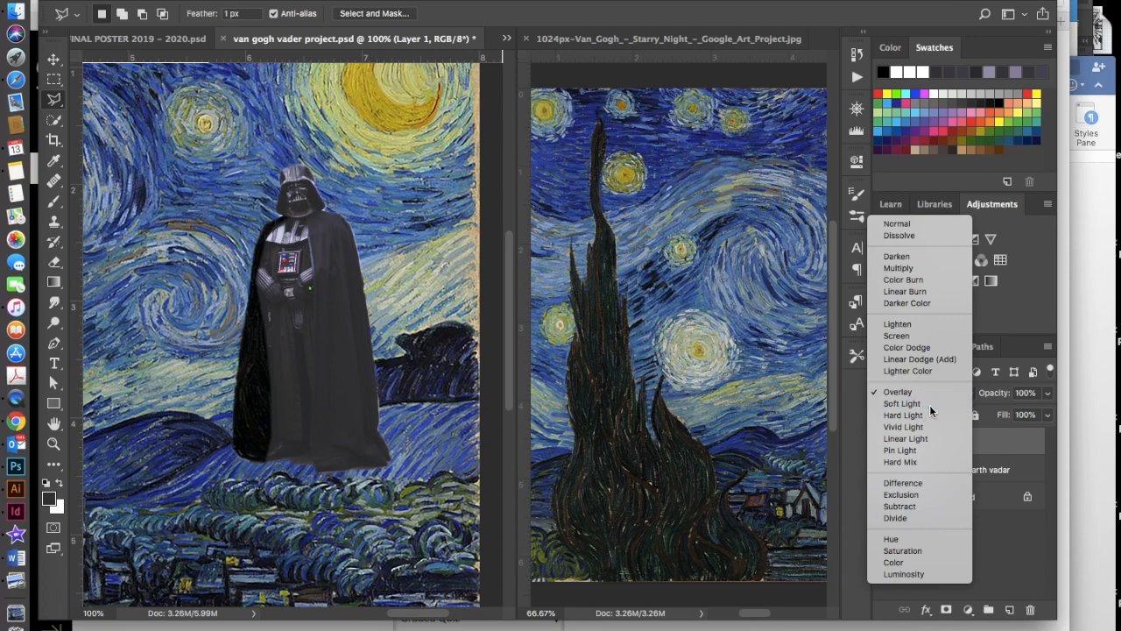
left_click(929, 408)
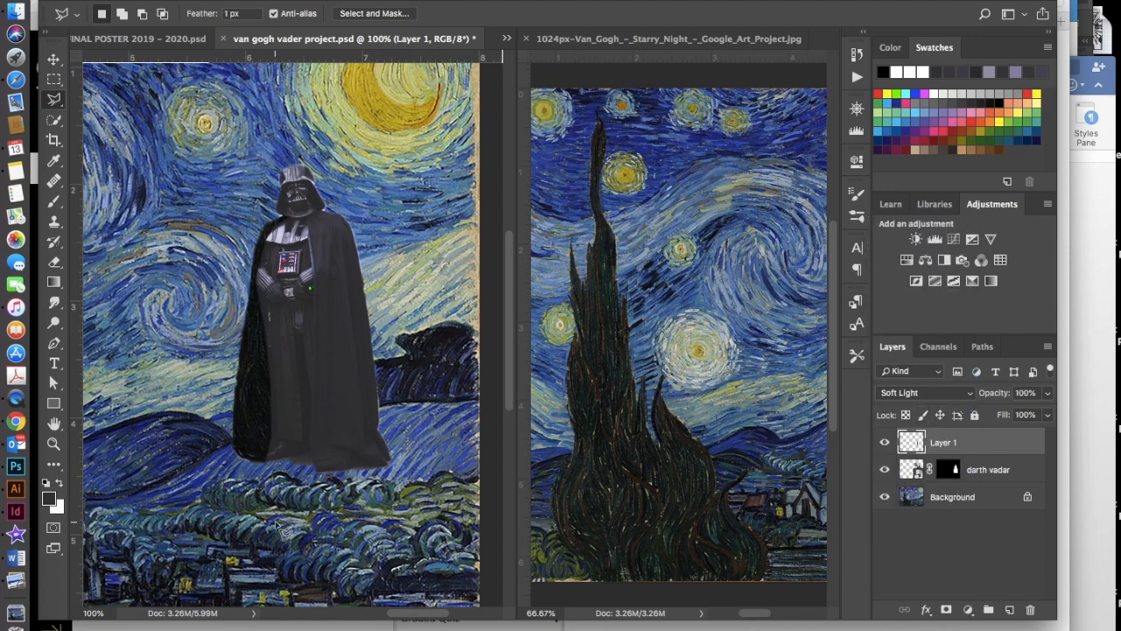
Examine up close how the Soft Light cypress texture blends with the cape from the shoulder down
key("super+equal")
key("super+equal")
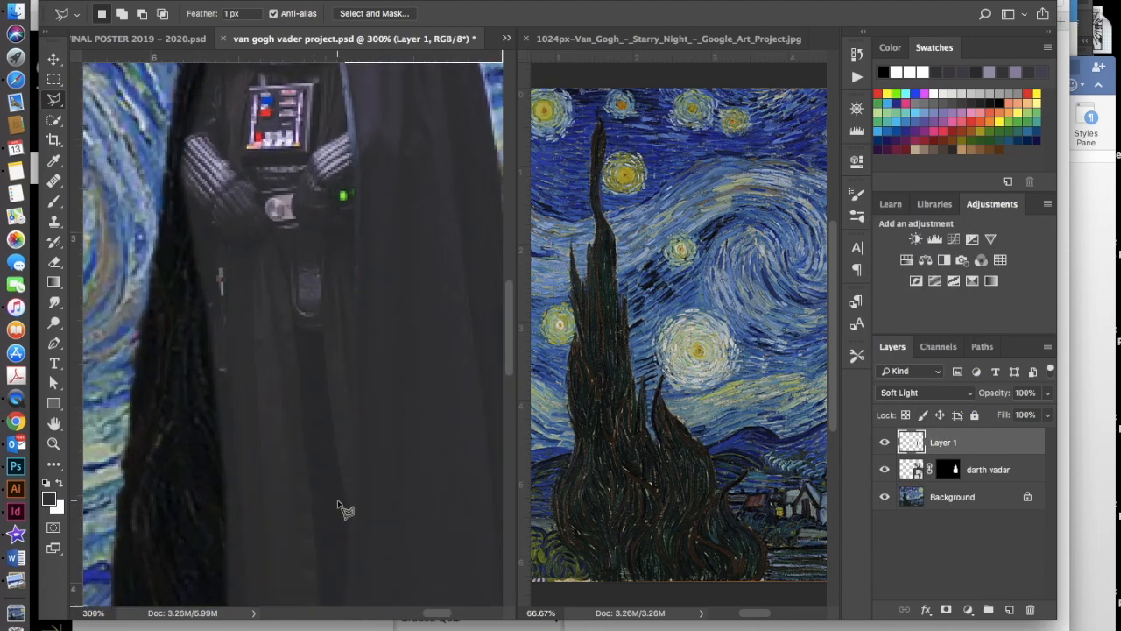
scroll(338, 504, "down", 4)
scroll(338, 504, "left", 3)
scroll(338, 504, "up", 3)
scroll(338, 503, "up", 4)
scroll(338, 503, "right", 1)
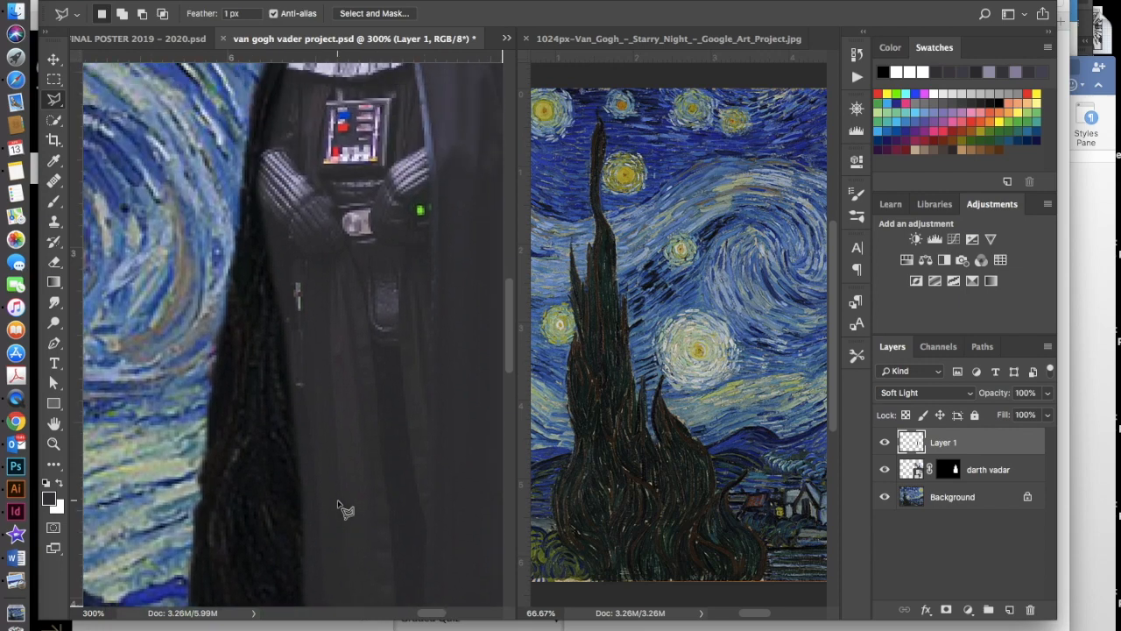
scroll(339, 504, "down", 2)
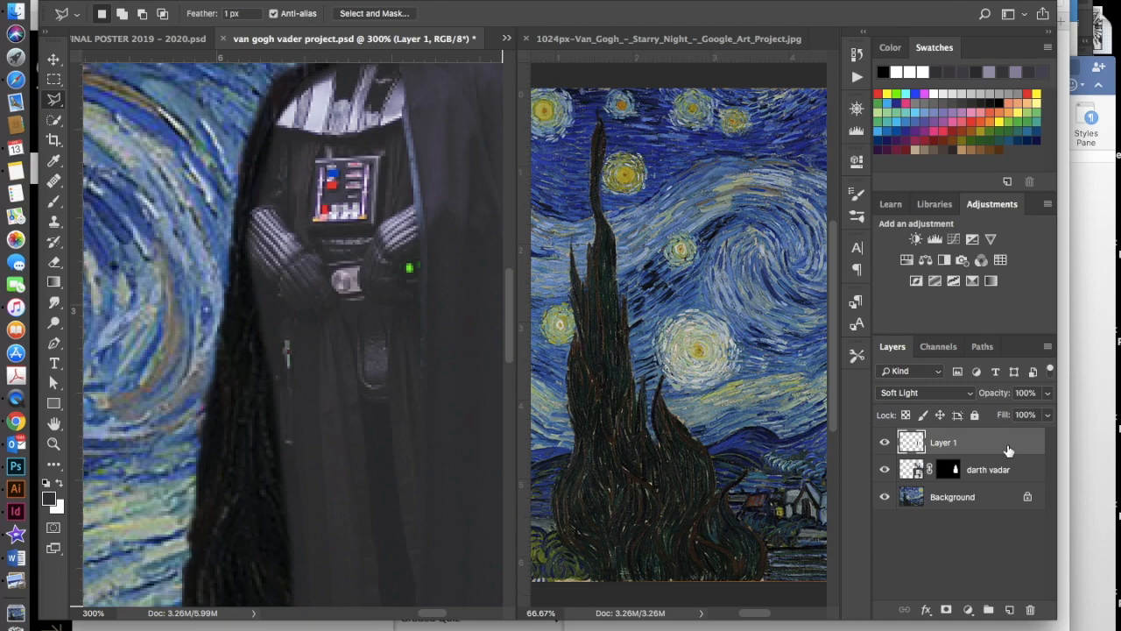
key("super+minus")
key("super+minus")
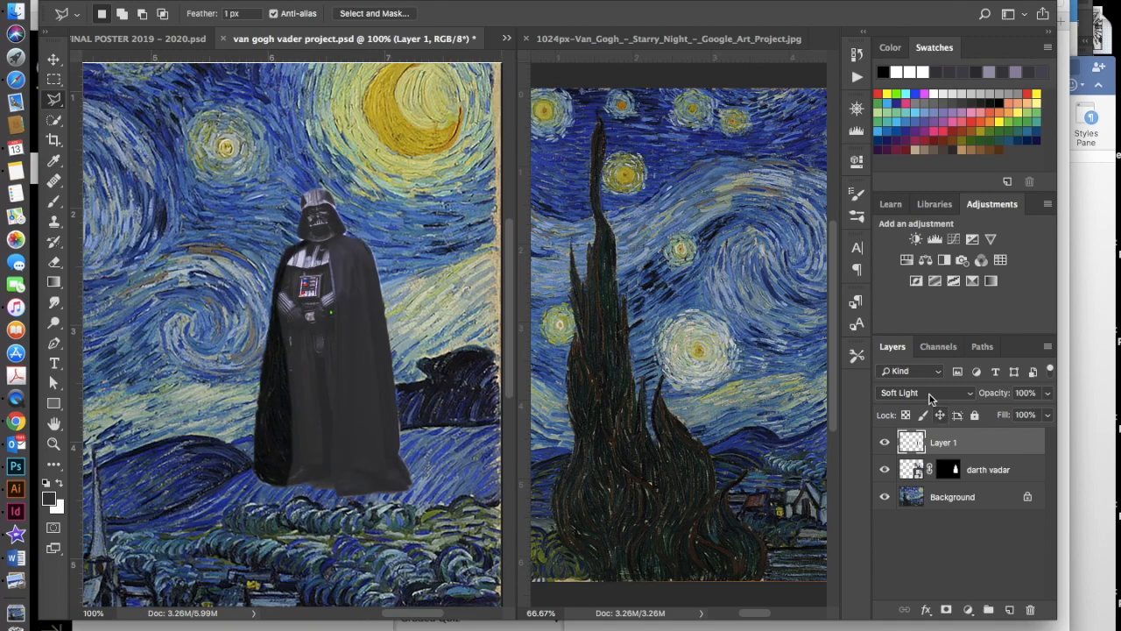
Set the cypress texture layer to the Overlay blend mode and reduce its opacity to 62%
left_click(967, 396)
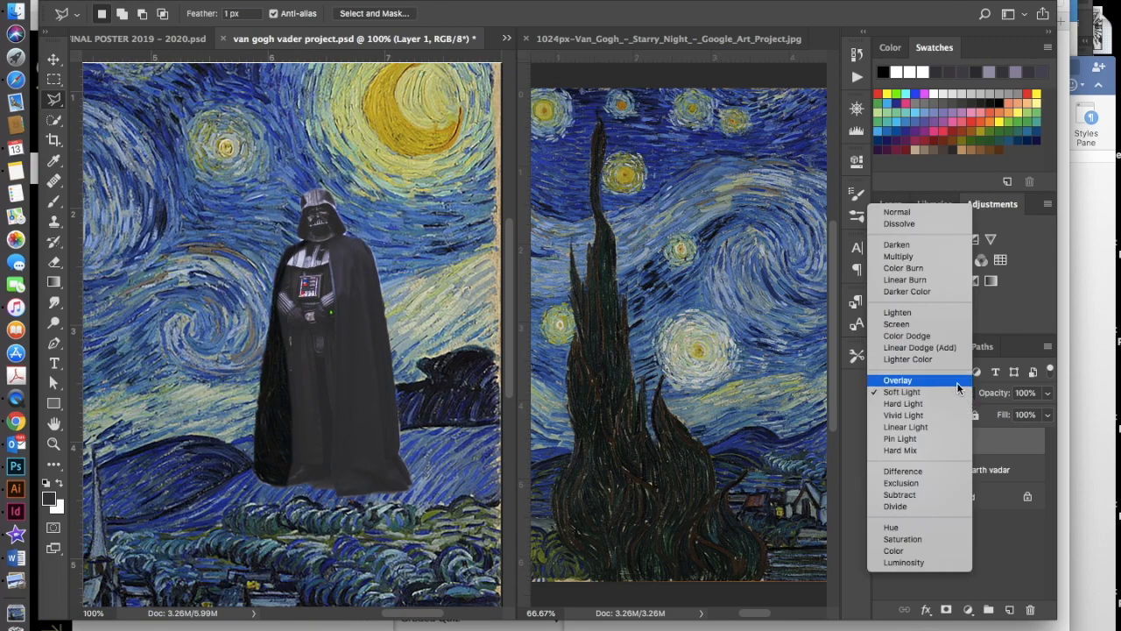
left_click(954, 380)
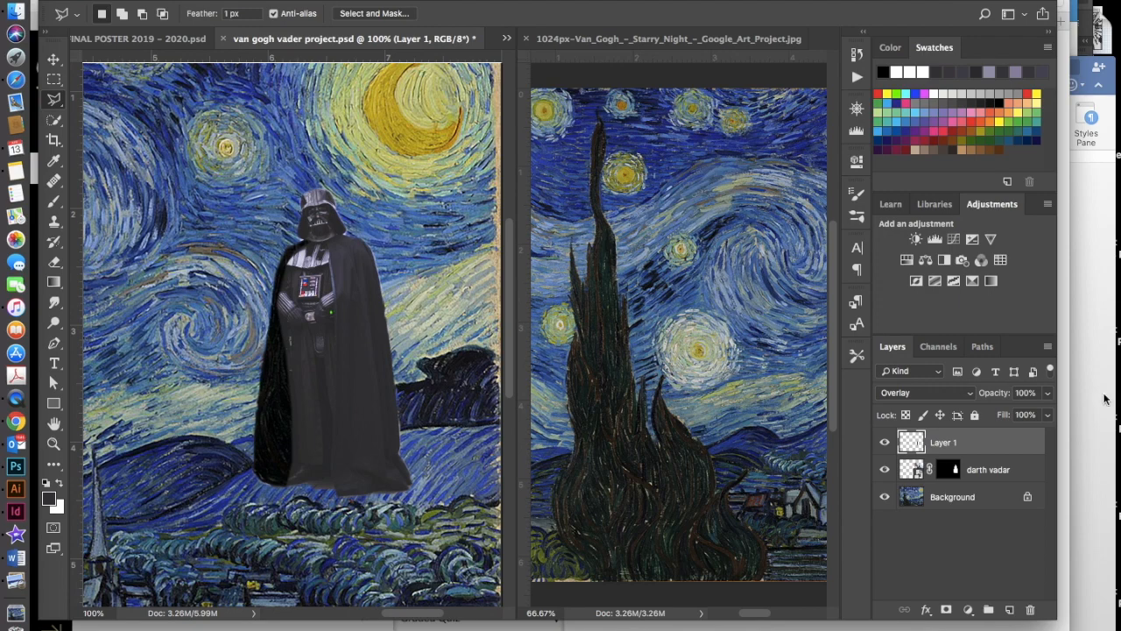
left_click(1050, 399)
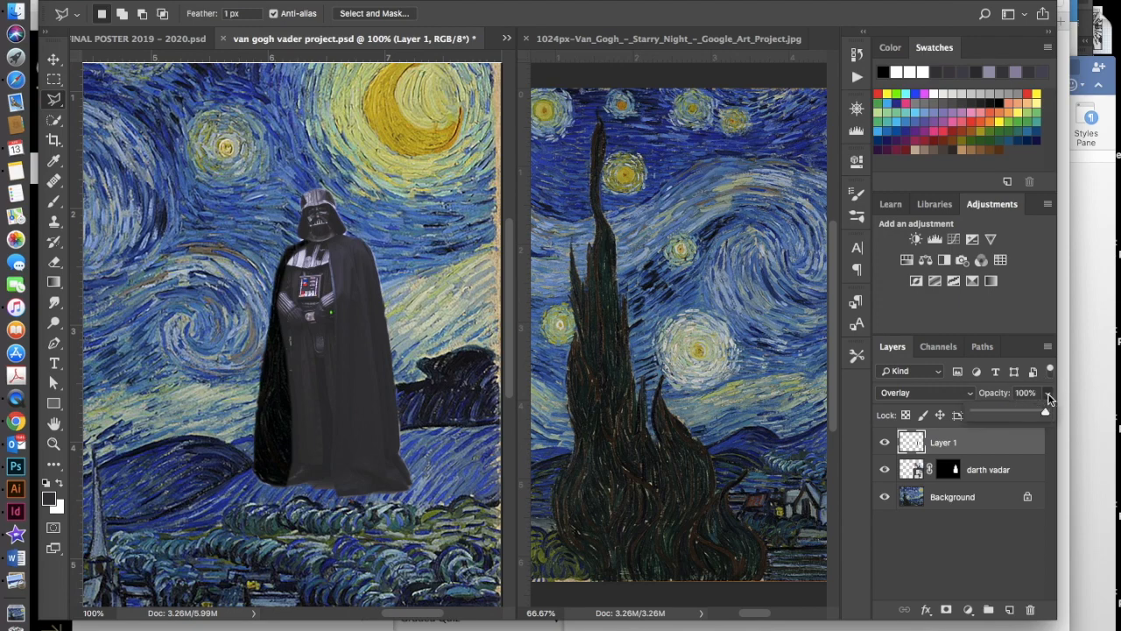
left_click_drag(1047, 414, 1020, 415)
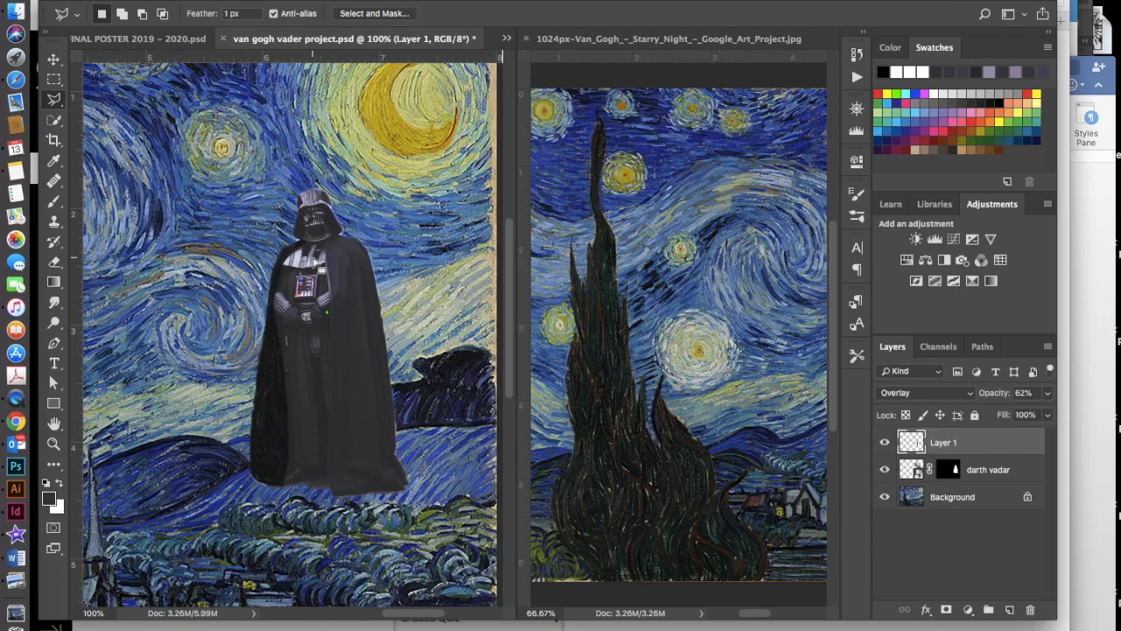
Cover the light collar area above the chest panel with a blue painting patch on a new layer blended with Multiply
left_click(289, 279)
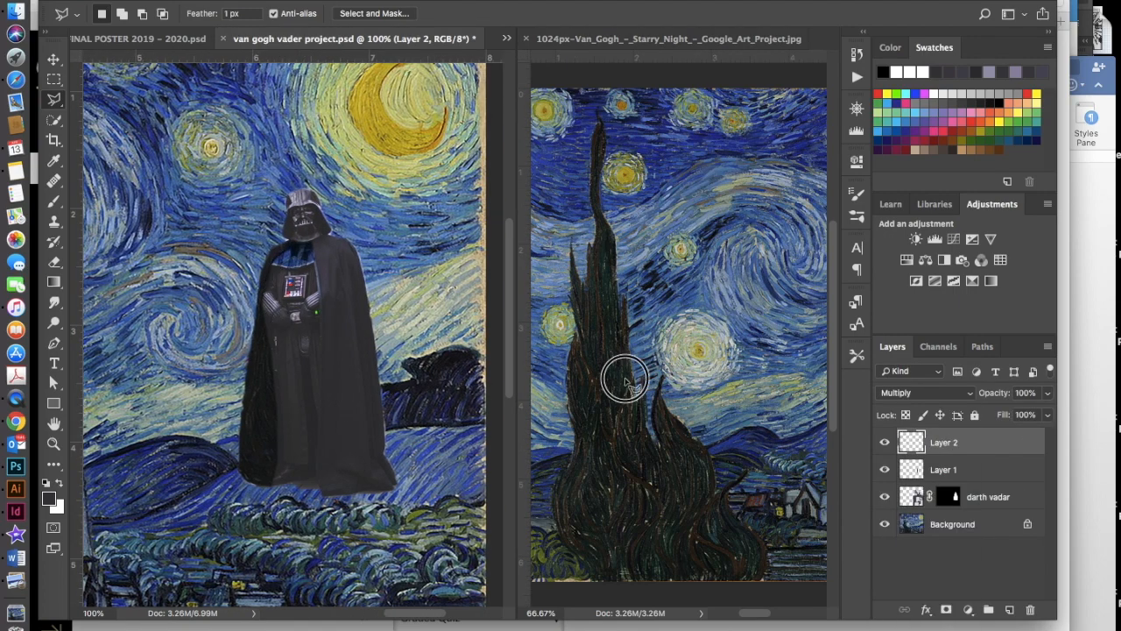
Cover the two gloved arms with blue painting patches on new layers, blending the last one with Multiply
key("ctrl+shift+alt+n")
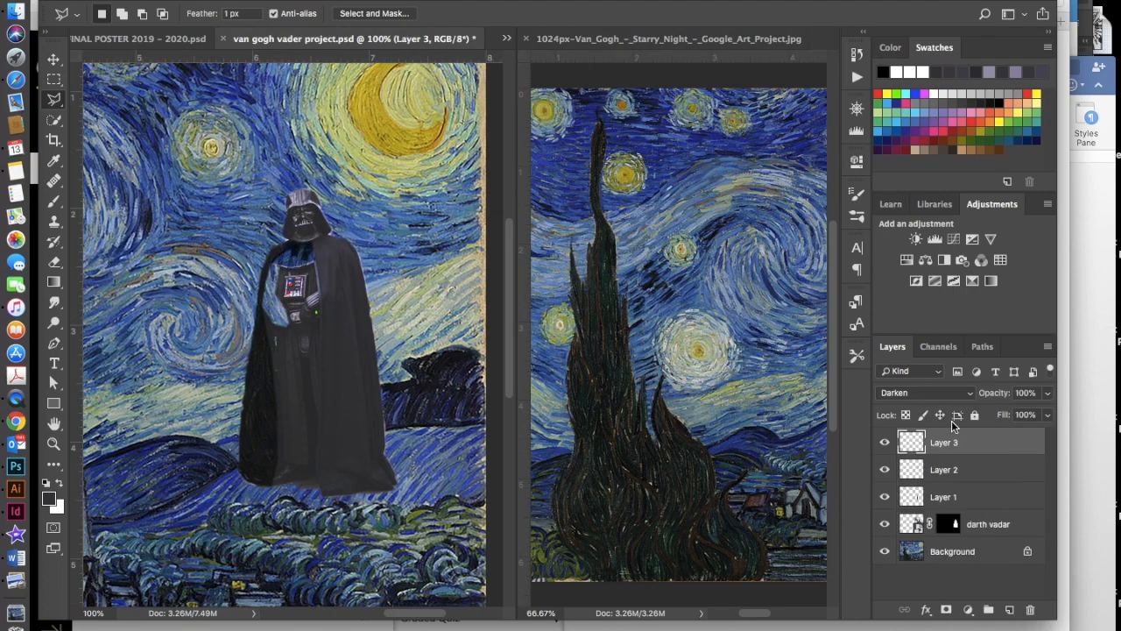
key("ctrl+shift+alt+n")
Outline the wide cape half beside the chest panel and paste cypress texture over it on a new layer
left_click(317, 262)
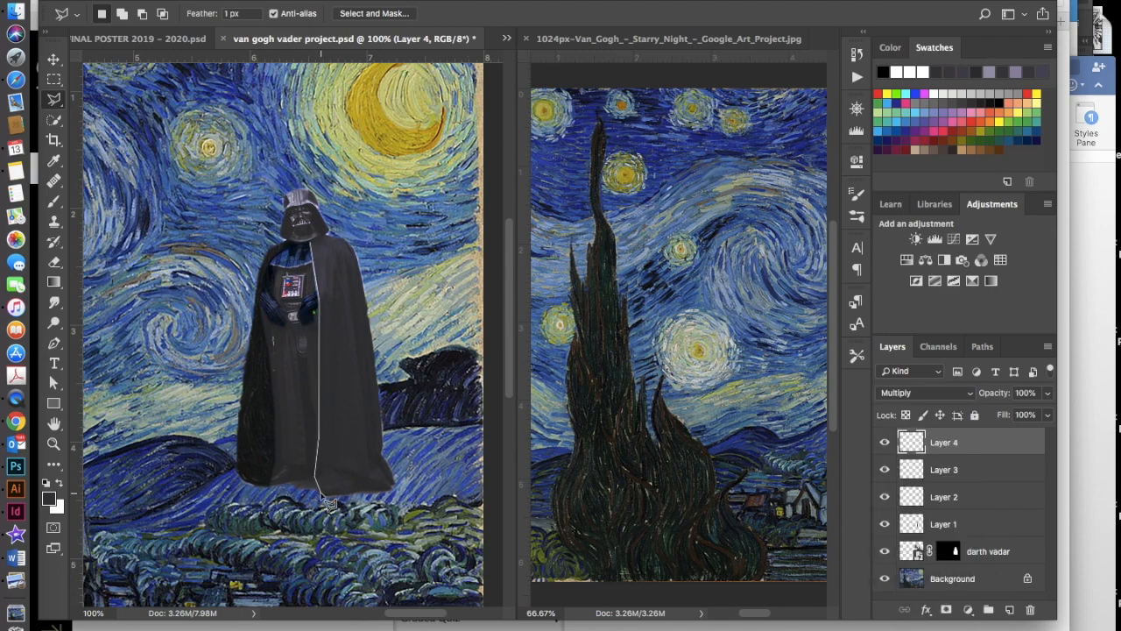
left_click(317, 490)
left_click(393, 487)
left_click(319, 253)
key("super+v")
Set the new cape texture layer to the Overlay blend mode and lower its opacity
left_click(926, 393)
left_click(911, 516)
left_click(1047, 394)
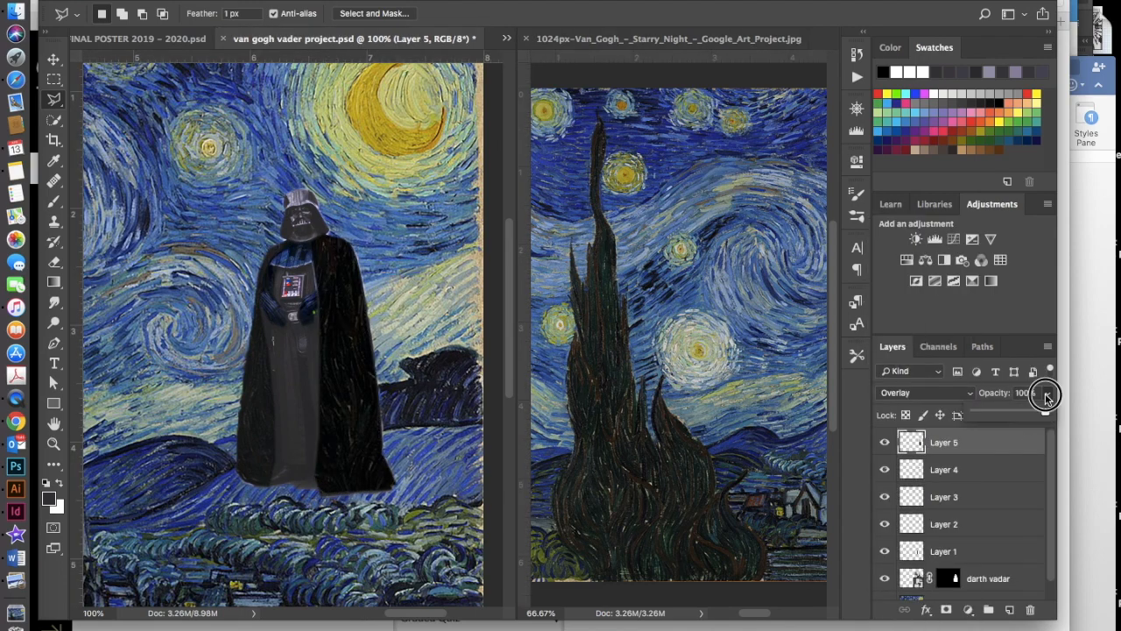
left_click_drag(1048, 410, 1019, 410)
Outline the inner robe below the gloves down to the hem and paste painting texture there on a new layer
left_click(262, 310)
left_click(270, 353)
left_click(273, 479)
left_click(304, 481)
left_click(262, 310)
key("super+v")
Try several blend modes on the inner robe texture layer
left_click(926, 393)
left_click(928, 605)
left_click(925, 393)
left_click(924, 325)
left_click(944, 393)
left_click(950, 382)
left_click(939, 393)
left_click(935, 336)
left_click(934, 393)
left_click(934, 380)
Paste a further texture patch over the robe below the belt on a new layer and try different blend modes on it
left_click(318, 312)
left_click(307, 326)
left_click(318, 312)
key("super+v")
left_click(934, 393)
left_click(934, 506)
left_click(968, 393)
left_click(942, 447)
left_click(949, 320)
Cover the remaining robe strip with painting texture on a new layer, set it to Overlay and lower its opacity
left_click(305, 477)
left_click(314, 482)
left_click(292, 325)
key("super+v")
left_click(926, 393)
left_click(929, 436)
left_click(933, 394)
left_click(941, 518)
left_click_drag(1048, 393, 1019, 412)
Change the blend mode of Layer 7 and set Layer 6 to Multiply
left_click(943, 470)
left_click(931, 394)
left_click(922, 336)
left_click(943, 497)
left_click(935, 393)
left_click(940, 335)
Cover the chest panel with a sky patch copied from the painting, on a new layer blended with Multiply
left_click(300, 321)
left_click(316, 301)
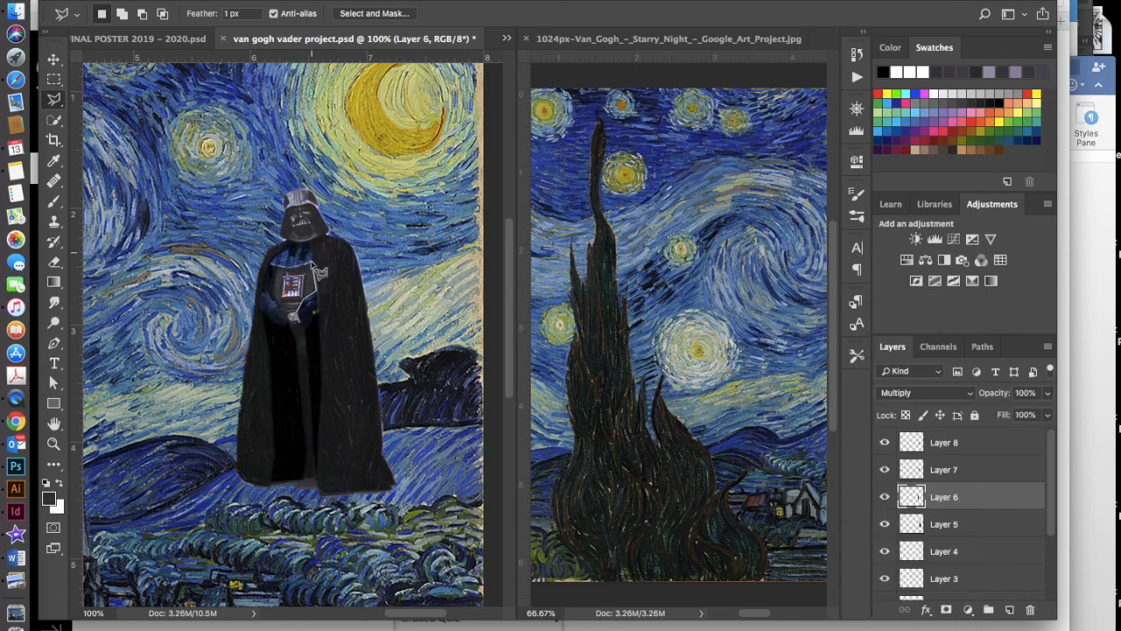
left_click(300, 322)
left_click_drag(295, 294, 664, 155)
key("super+c")
left_click(293, 293)
key("super+v")
left_click(928, 393)
left_click(928, 437)
Cover the helmet with a sky patch copied from the painting, changing the new layer's blend mode and reducing its opacity to 68%
left_click(328, 234)
left_click(286, 208)
left_click_drag(302, 219, 710, 174)
key("super+c")
key("super+v")
left_click(928, 394)
left_click(937, 520)
left_click_drag(1048, 393, 1021, 412)
Add a second painting patch over the top of the helmet on a new layer blended with Multiply
left_click(286, 208)
left_click_drag(300, 207, 688, 188)
key("super+v")
left_click(928, 394)
left_click(929, 437)
Try other blend modes on the two helmet texture layers and check the figure against the whole painting
left_click(929, 393)
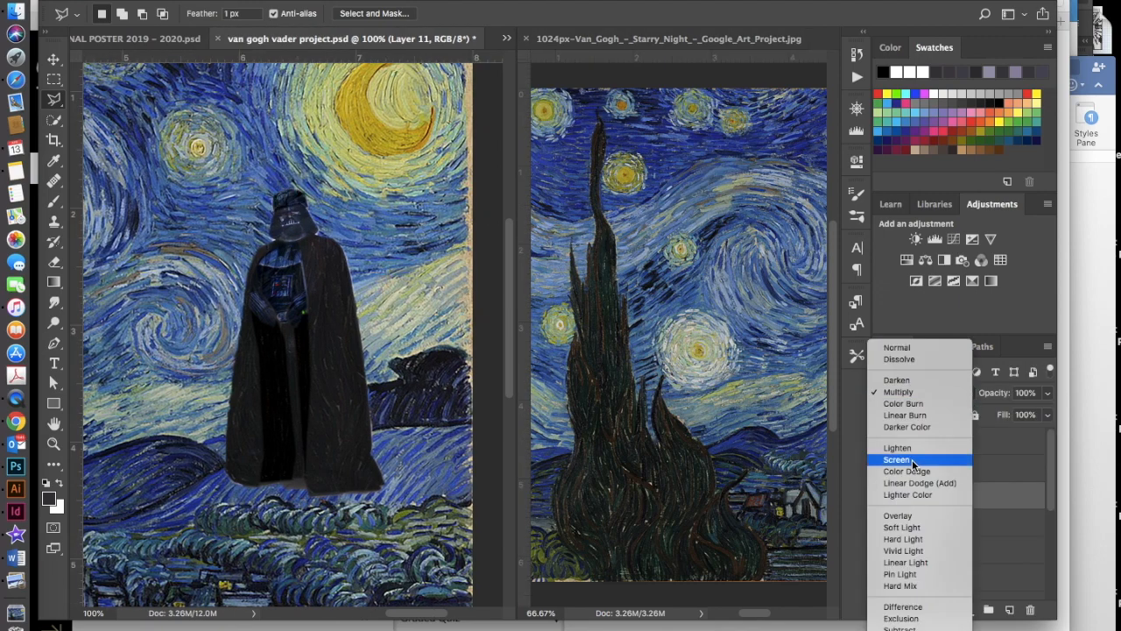
left_click(914, 460)
left_click(920, 472)
left_click(913, 524)
left_click(929, 393)
left_click(928, 403)
key("super+minus")
key("super+minus")
key("super+minus")
key("super+plus")
key("super+plus")
key("super+plus")
Set the lower helmet texture layer, Layer 10, to Multiply and compare it with the surrounding painting
left_click(912, 497)
left_click(912, 523)
left_click(928, 393)
key("super+minus")
key("super+minus")
key("super+plus")
key("super+plus")
Cover the strip along the cape's bottom hem with a patch copied from the painting, on a new layer blended with Multiply
left_click(496, 386)
left_click(368, 403)
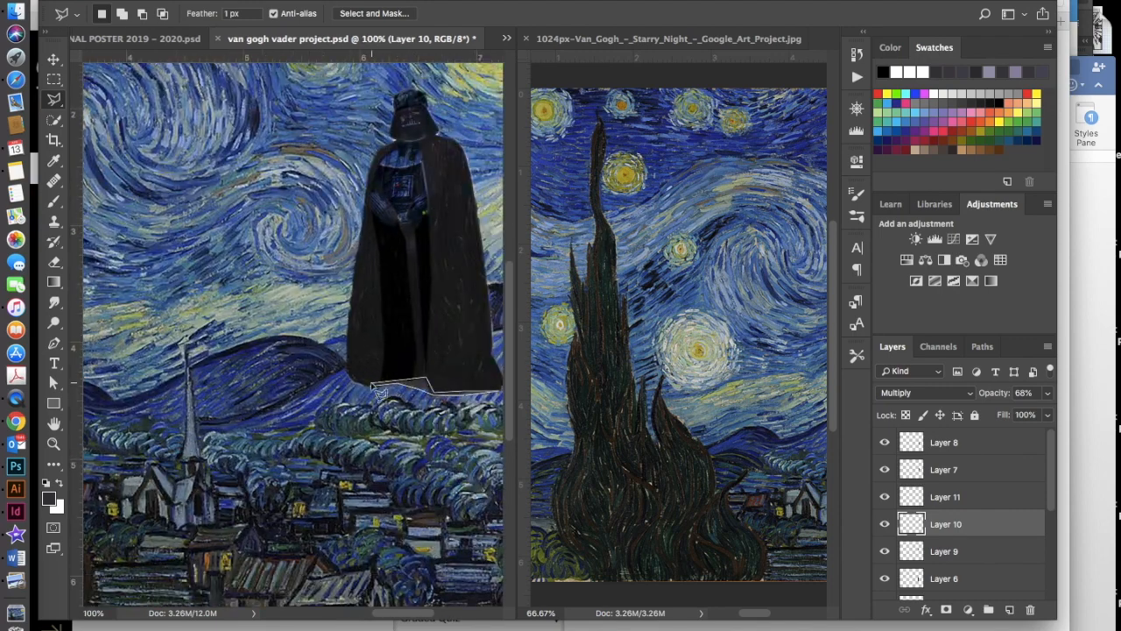
left_click_drag(426, 393, 568, 424)
scroll(568, 424, "right", 5)
key("super+c")
left_click(351, 38)
key("super+v")
left_click(929, 394)
left_click(952, 436)
Group the darth vadar layer together with all the texture layers above it
scroll(981, 526, "down", 10)
left_click(988, 560)
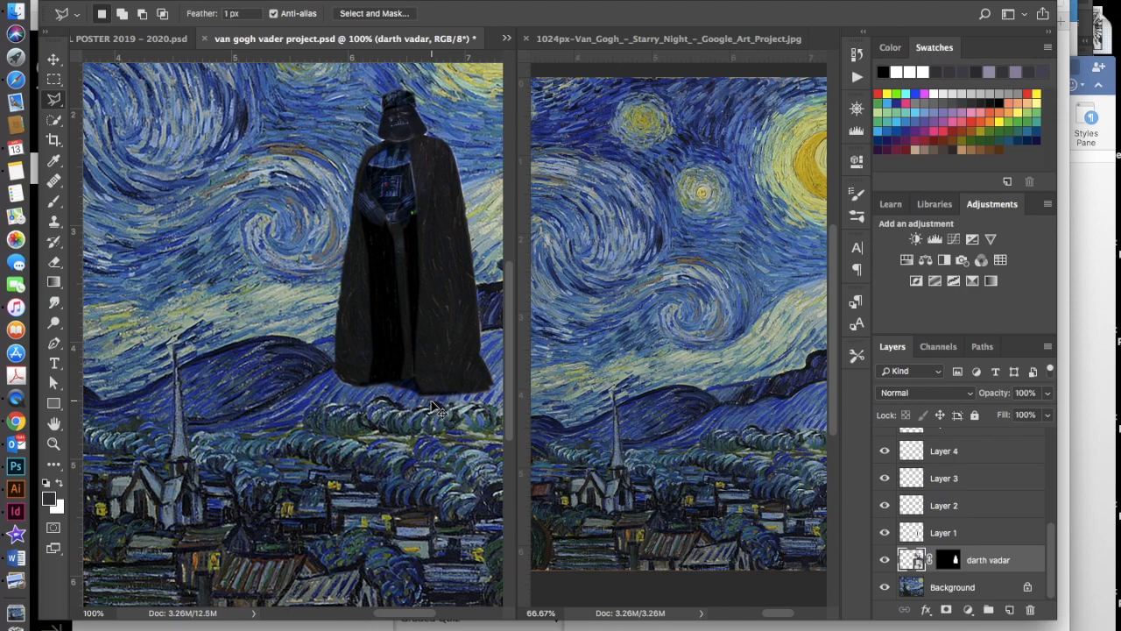
key("super+minus")
key("super+minus")
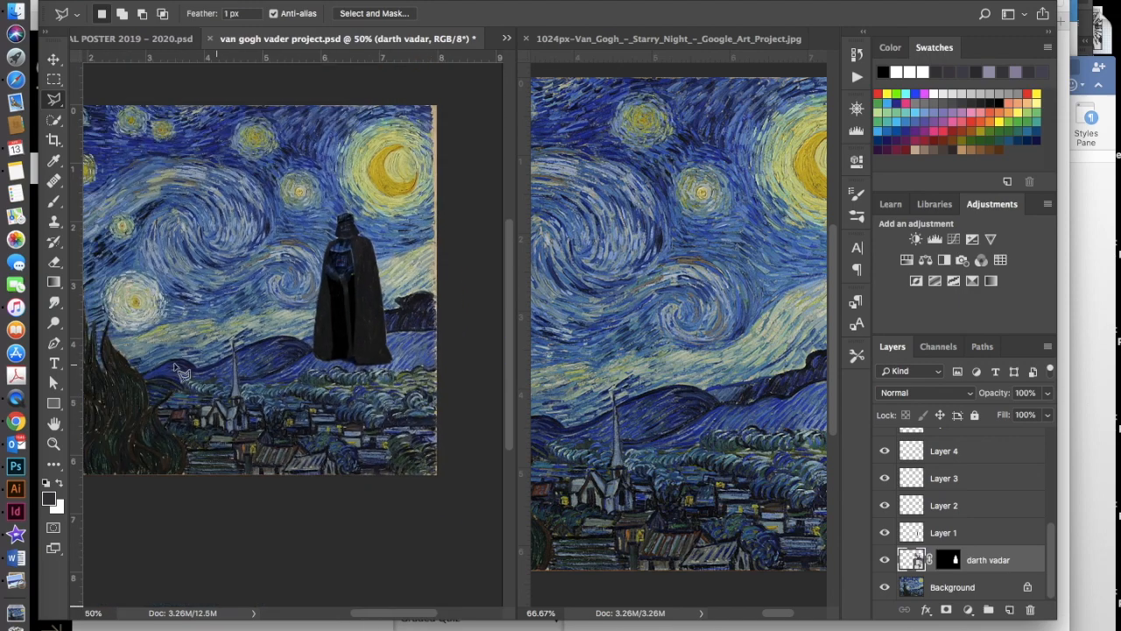
scroll(328, 356, "left", 5)
scroll(328, 355, "up", 1)
scroll(328, 356, "right", 4)
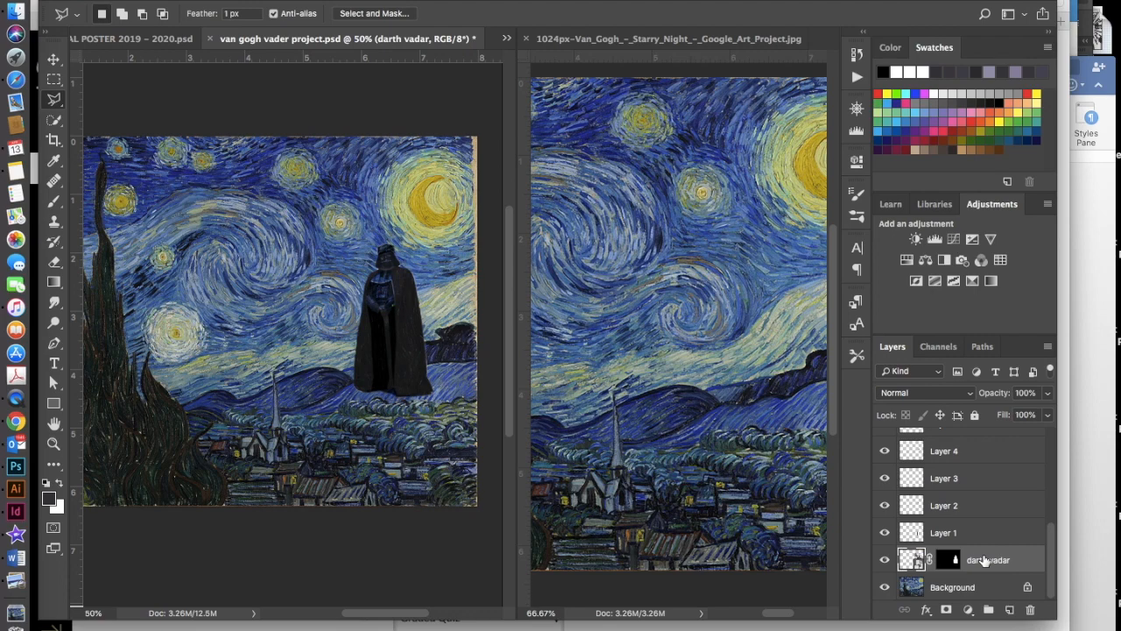
scroll(983, 561, "up", 5)
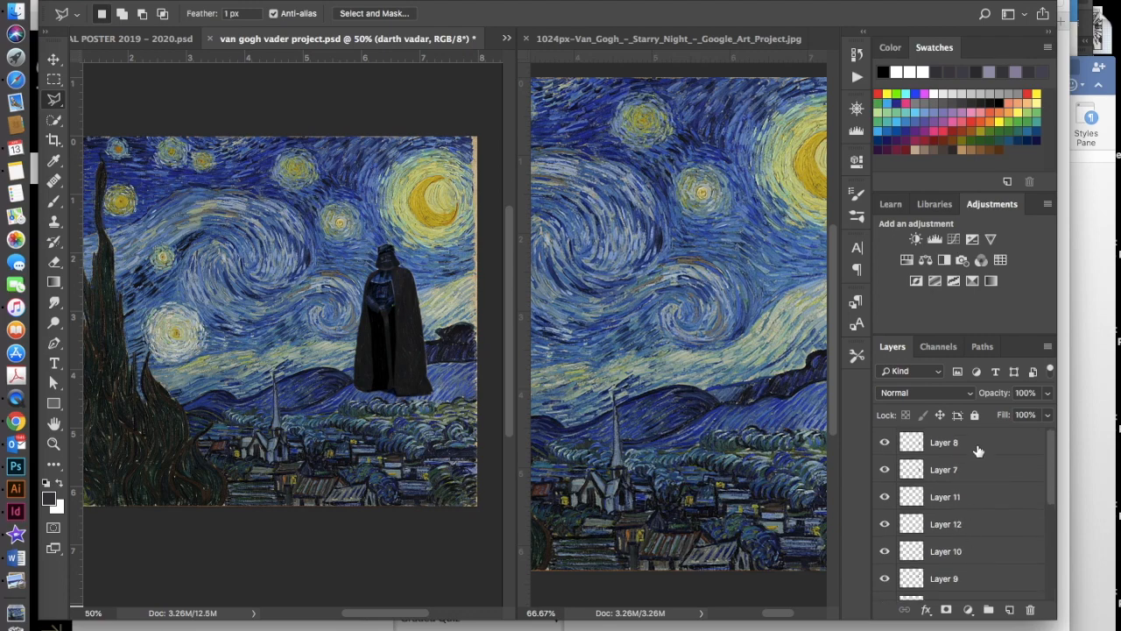
left_click(976, 442, "shift")
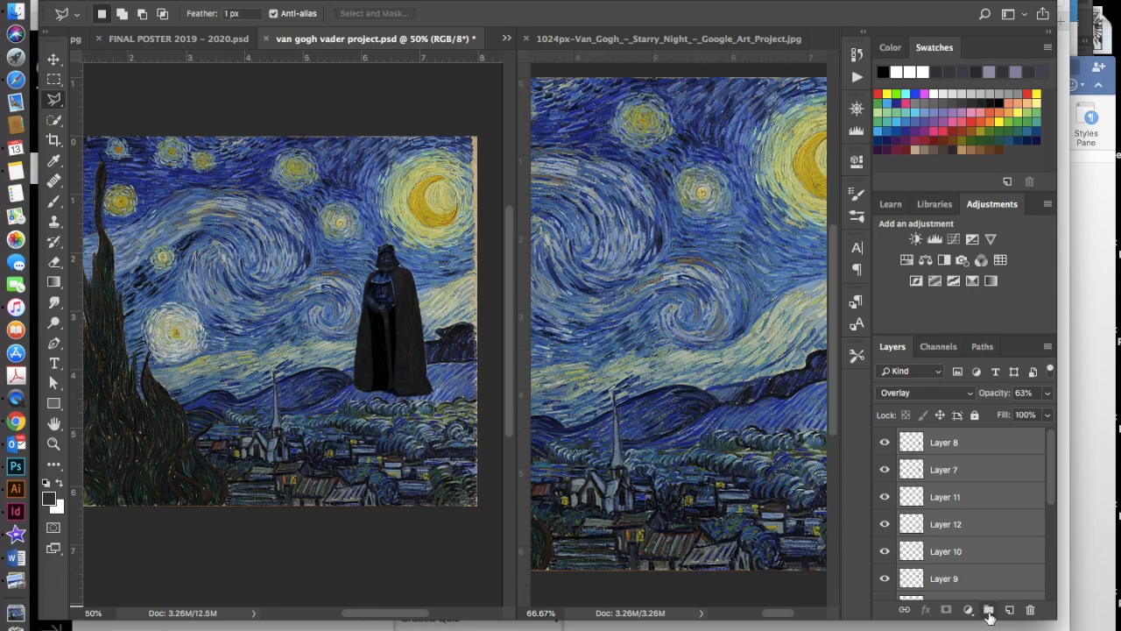
left_click(989, 610)
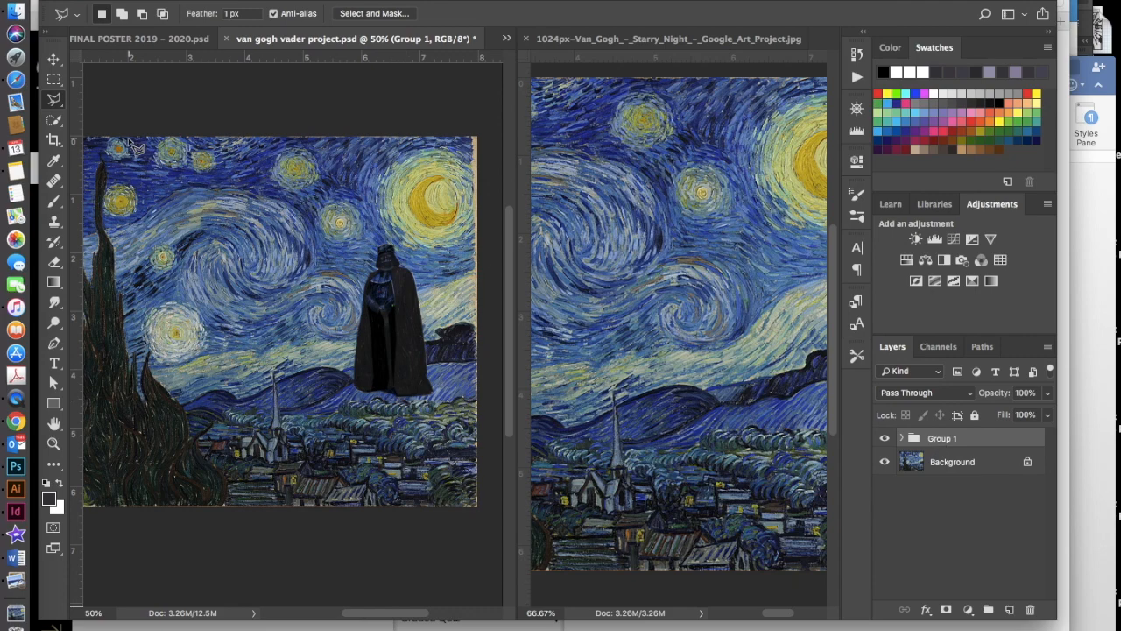
Scale the grouped figure down and position it on the hills beneath the moon
left_click(54, 59)
mouse_move(414, 357)
left_mouse_down()
mouse_move(342, 317)
mouse_move(370, 275)
mouse_move(421, 350)
mouse_move(393, 345)
mouse_move(421, 348)
mouse_move(412, 351)
left_mouse_up()
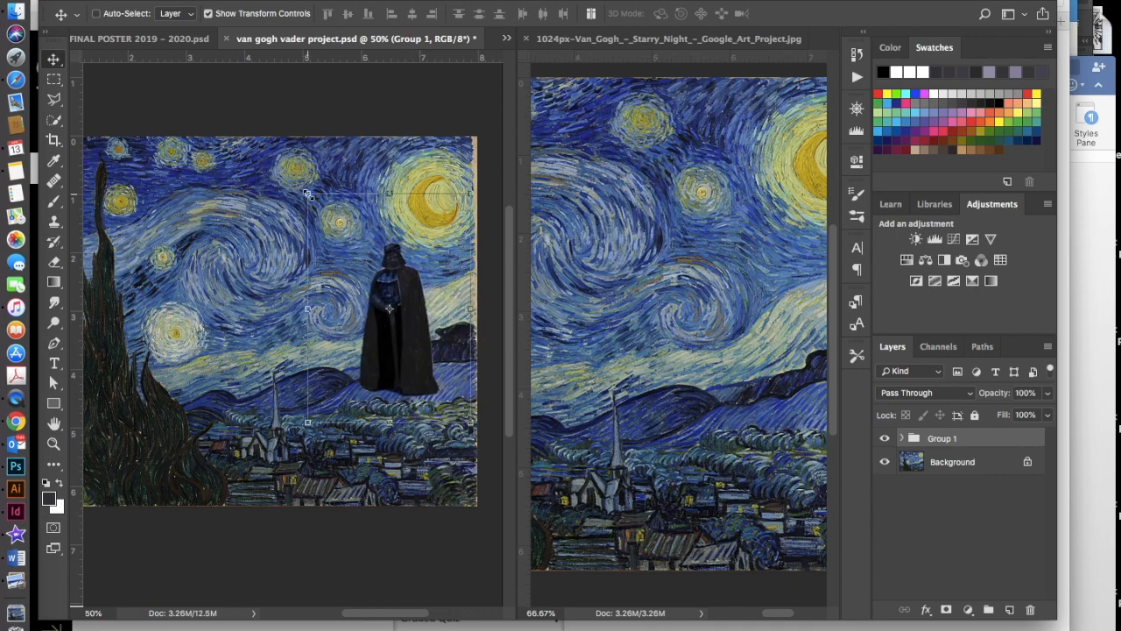
left_click_drag(307, 193, 340, 244)
mouse_move(422, 362)
left_mouse_down()
mouse_move(401, 340)
mouse_move(409, 352)
left_mouse_up()
key("Return")
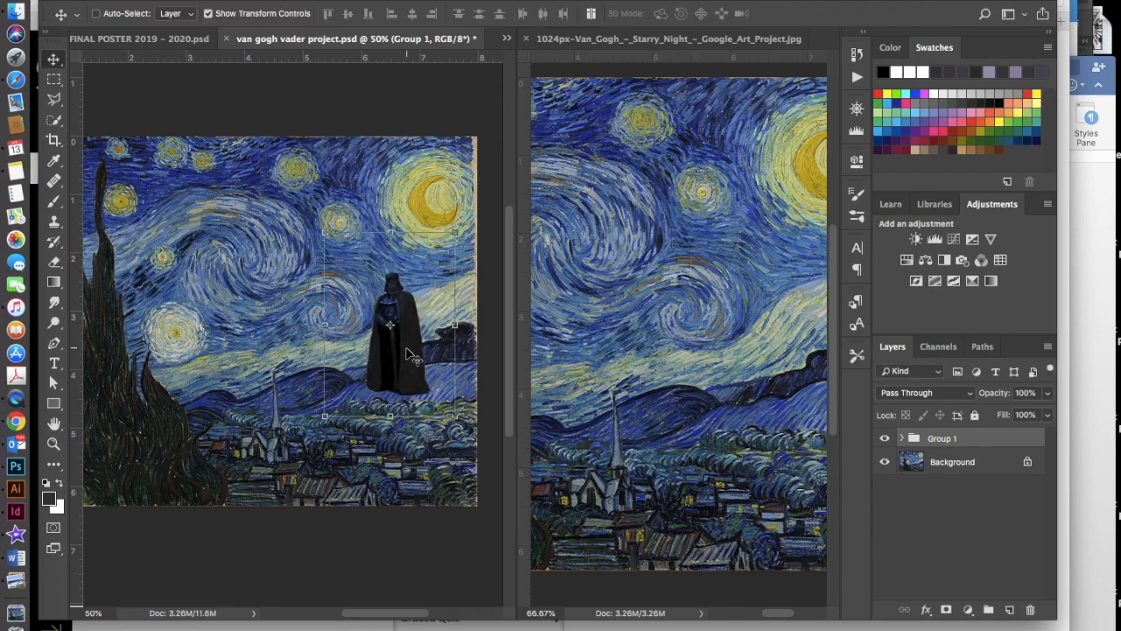
scroll(406, 348, "left", 5)
scroll(407, 348, "right", 3)
scroll(406, 348, "down", 1)
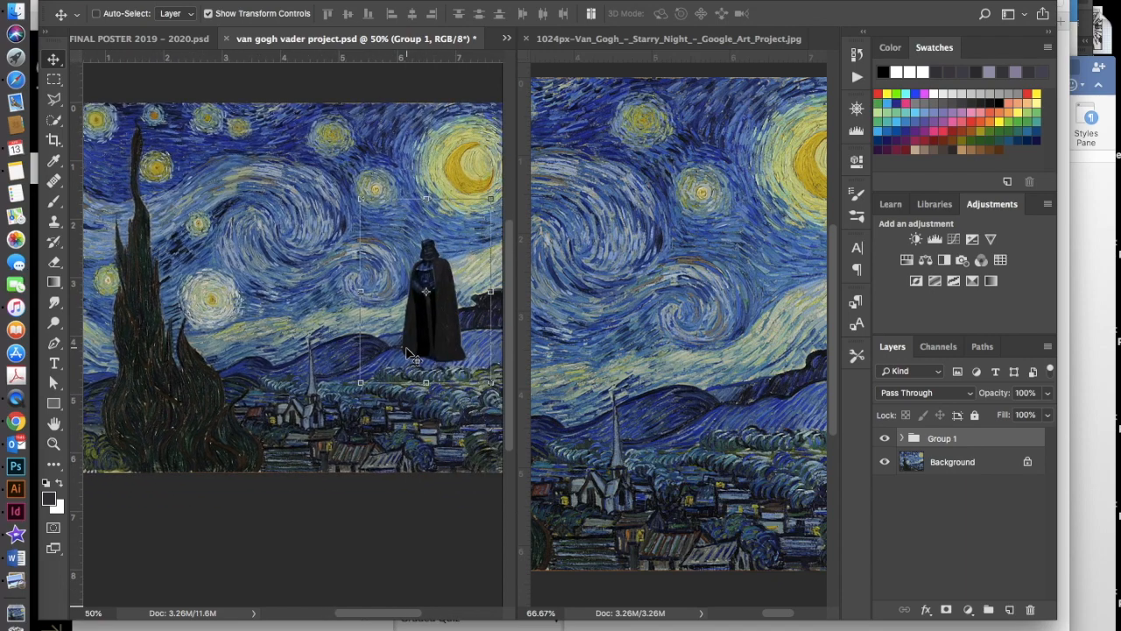